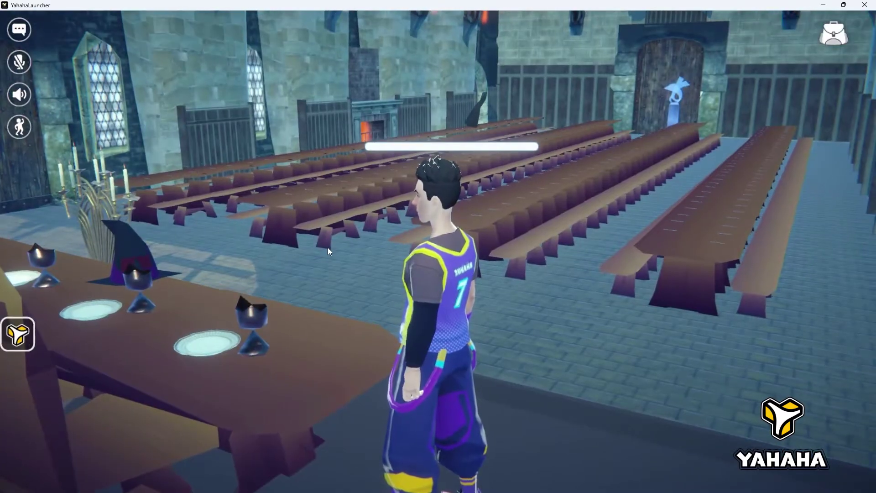
right_click_drag(328, 248, 307, 249)
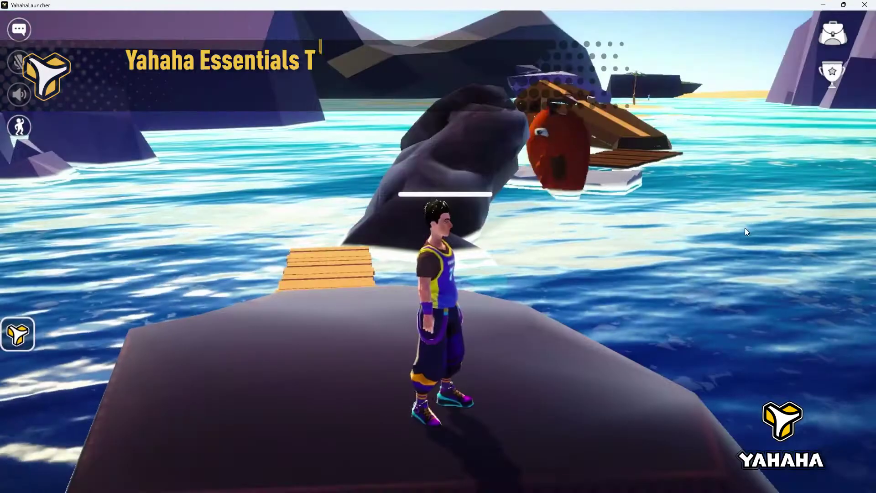
key("w")
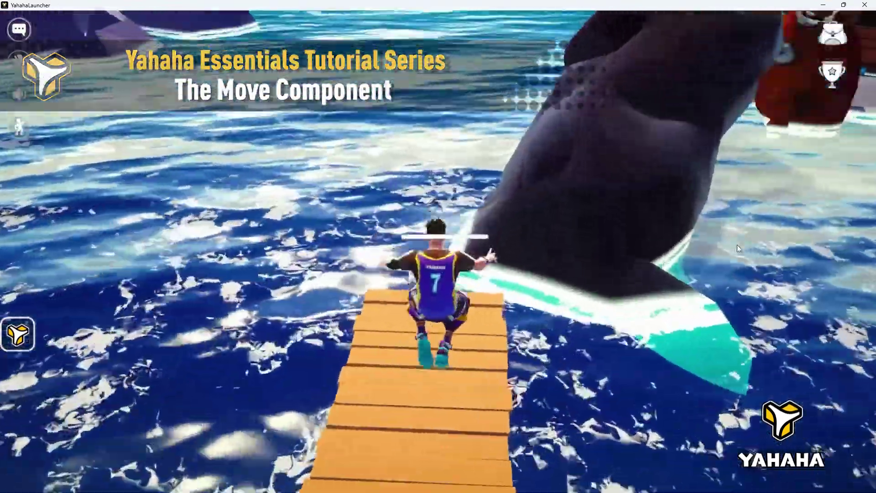
key("w")
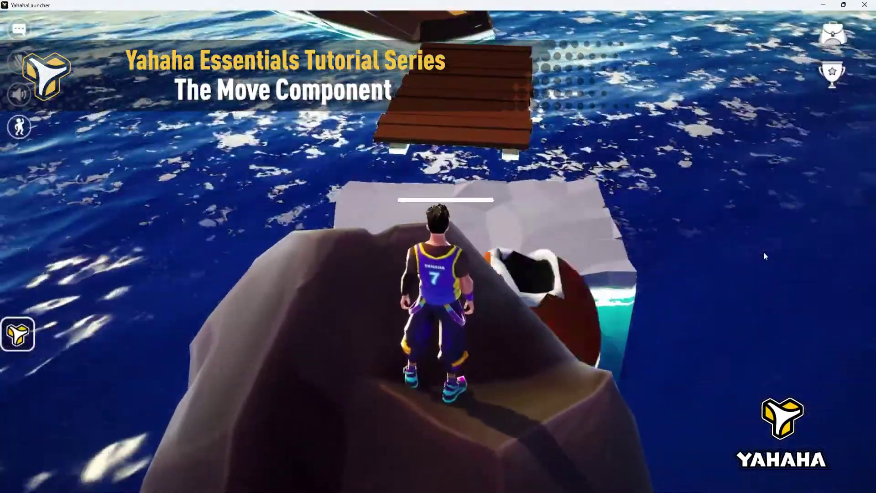
key("w")
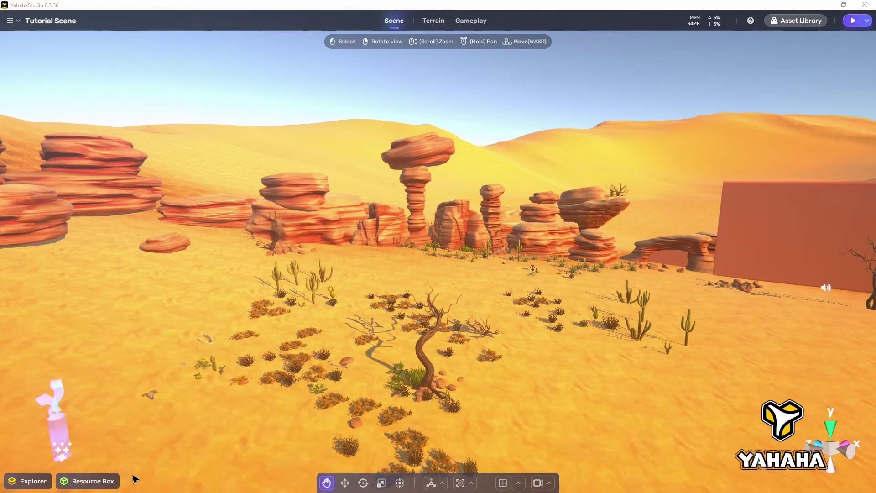
Place the built-in "Gear Tra…" platform model on the sand beside the tall rock pillar
left_click(87, 482)
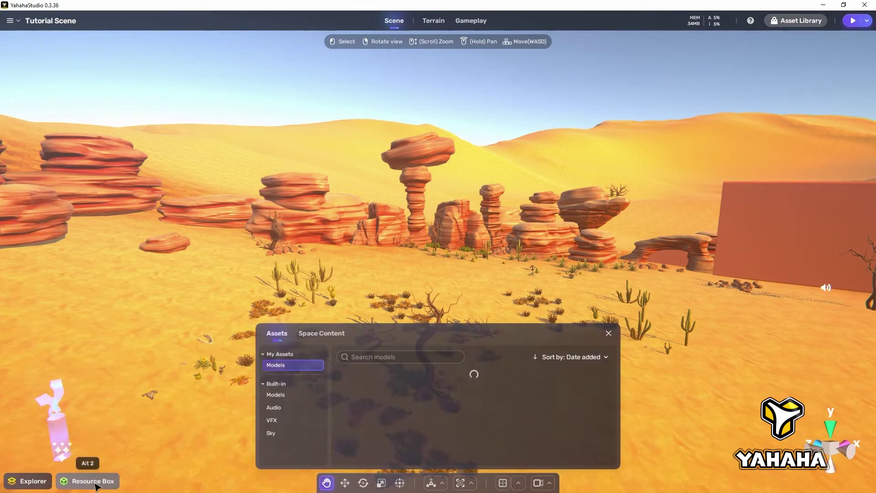
left_click(290, 396)
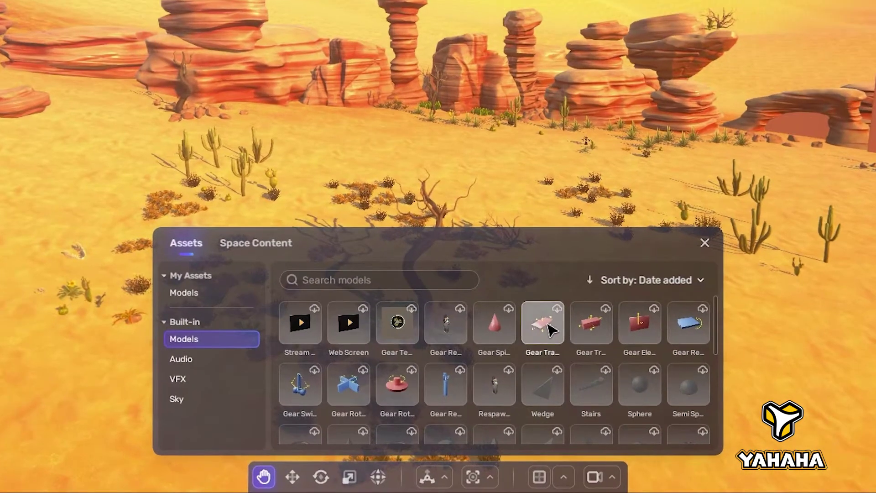
left_click(509, 382)
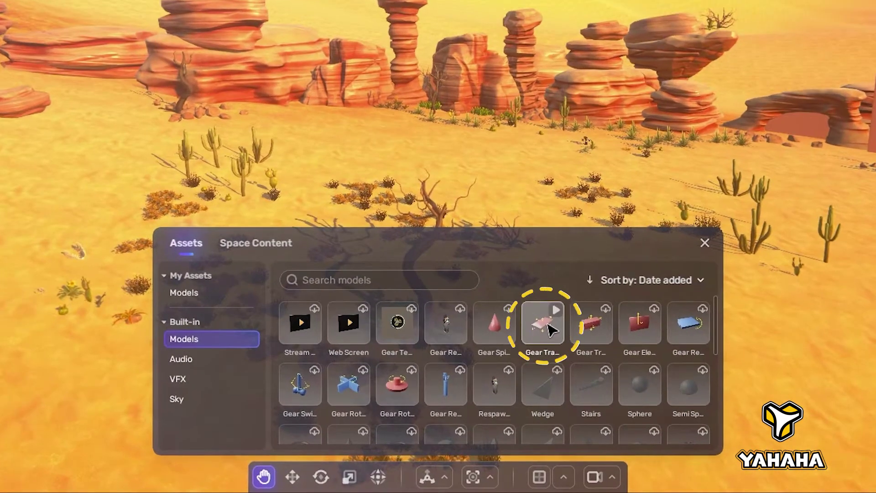
left_click_drag(544, 333, 411, 125)
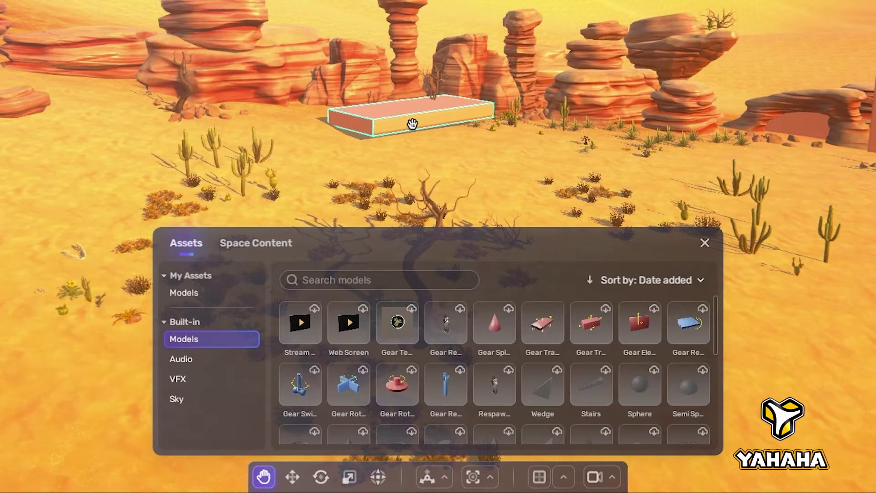
left_click(705, 243)
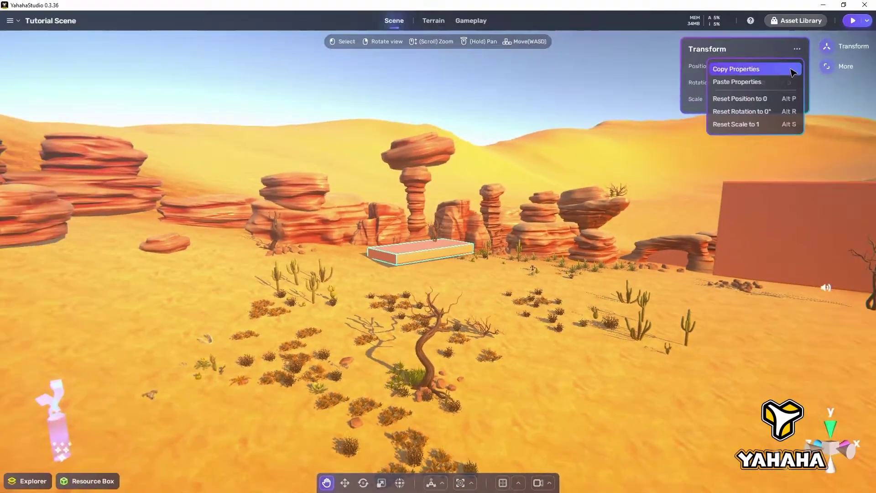
Show the platform's Move component in its gameplay properties and collapse the Triggered section
left_click(781, 83)
left_click(606, 111)
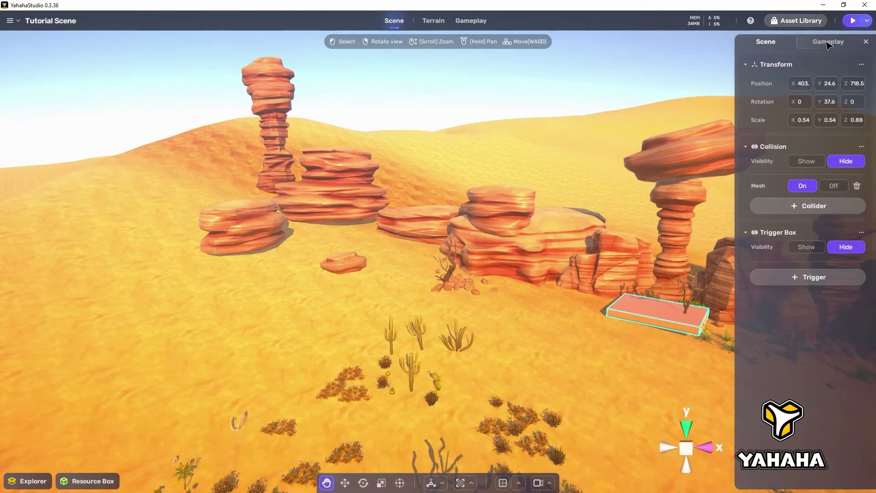
left_click(830, 41)
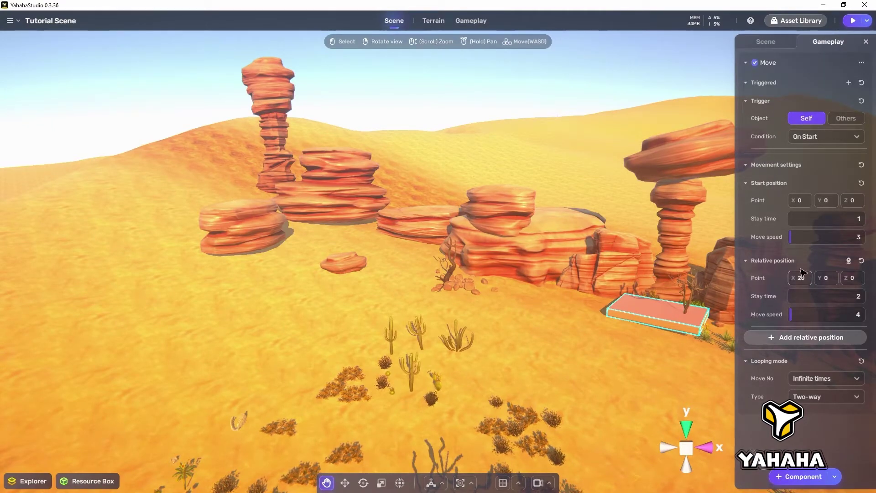
left_click(799, 86)
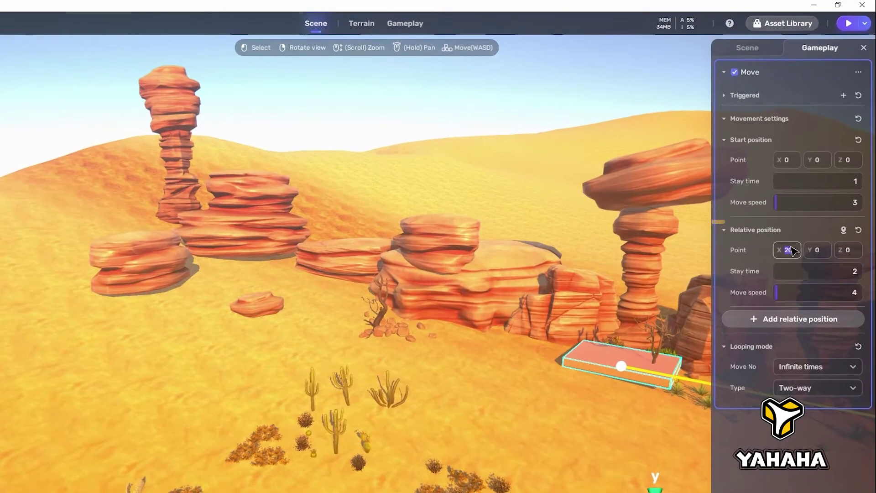
Set the platform's relative position point to X 0, Y 12, so that it travels straight up
left_click(793, 233)
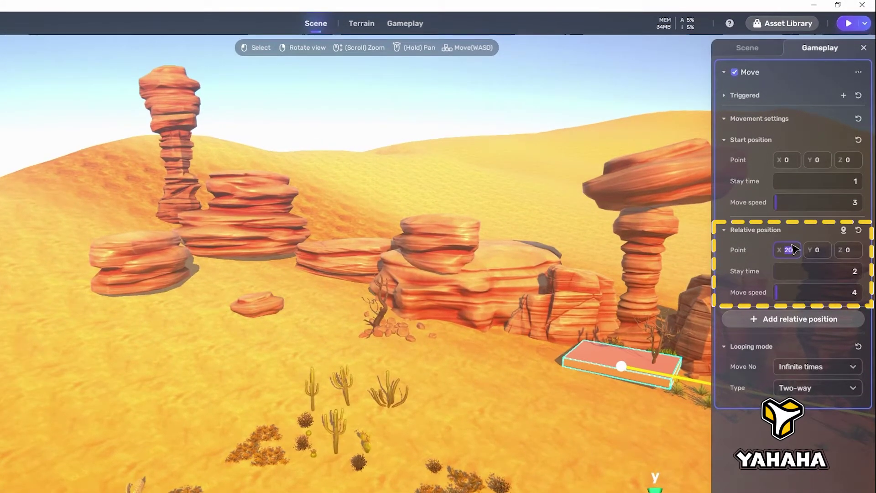
type("0")
left_click(818, 250)
type("12")
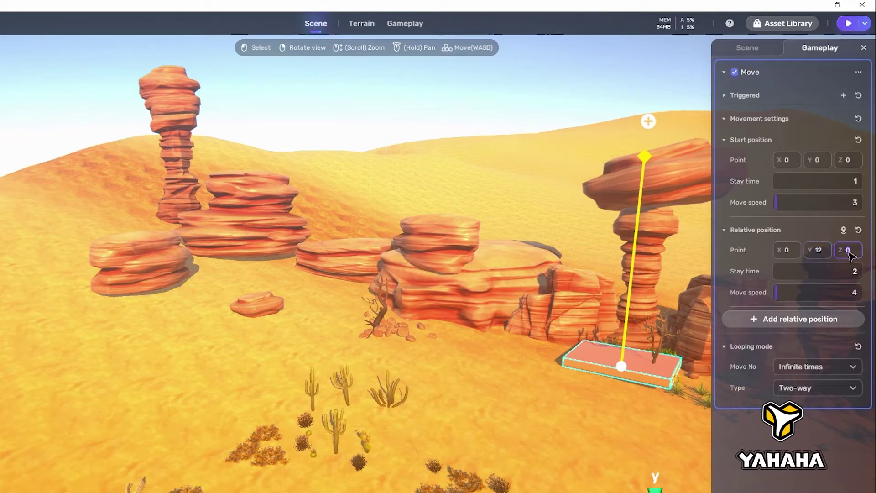
Set the relative position's stay time to 3 and move speed to 4, and the start position's move speed to 3
left_click(804, 232)
left_click(805, 233)
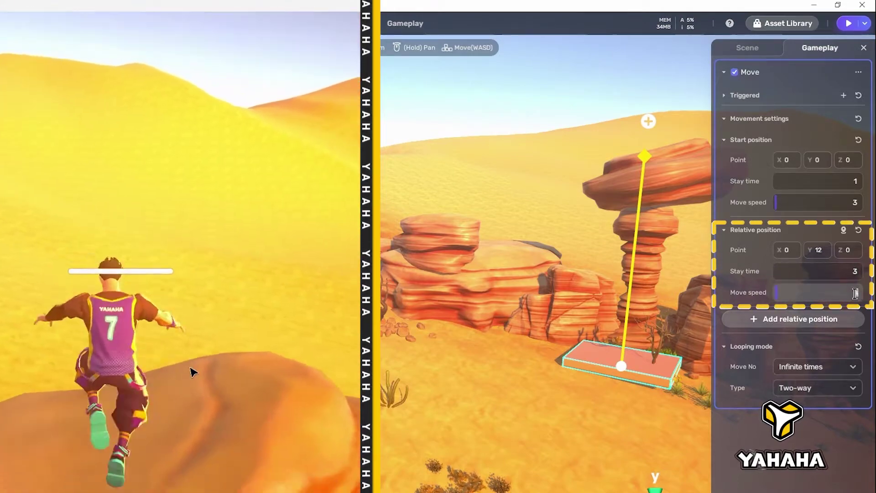
type("4")
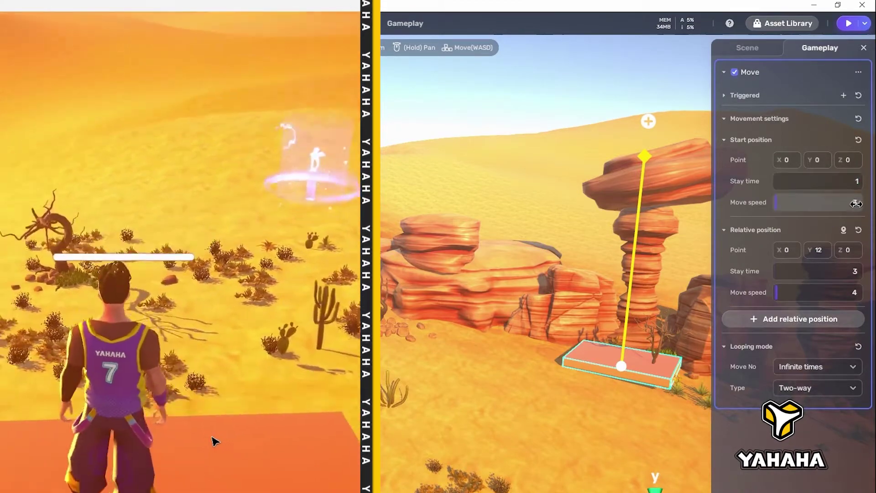
left_click(856, 204)
type("3")
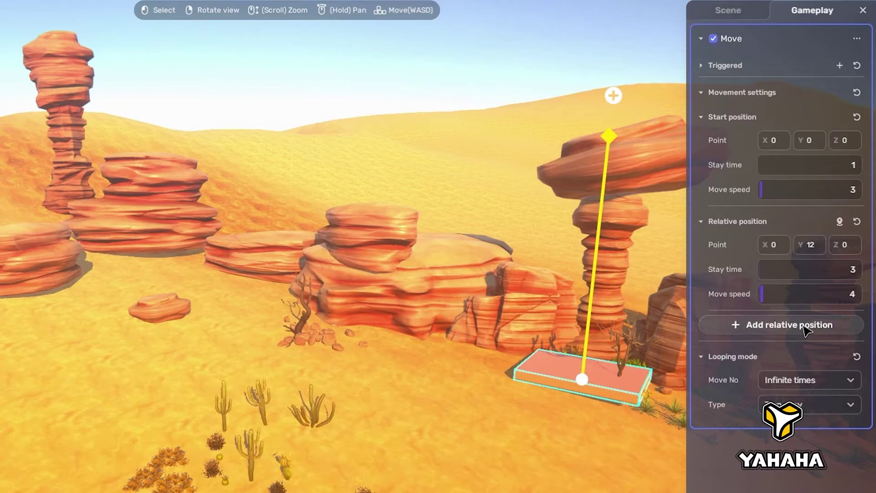
Add a second relative position to the platform's path with its point at X -12, Y 7, Z -4
left_click(804, 329)
left_click(779, 350)
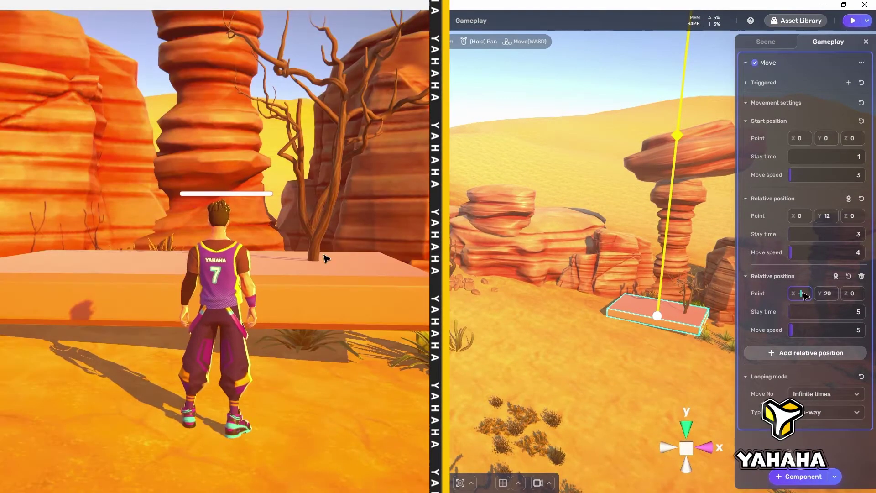
type("-12")
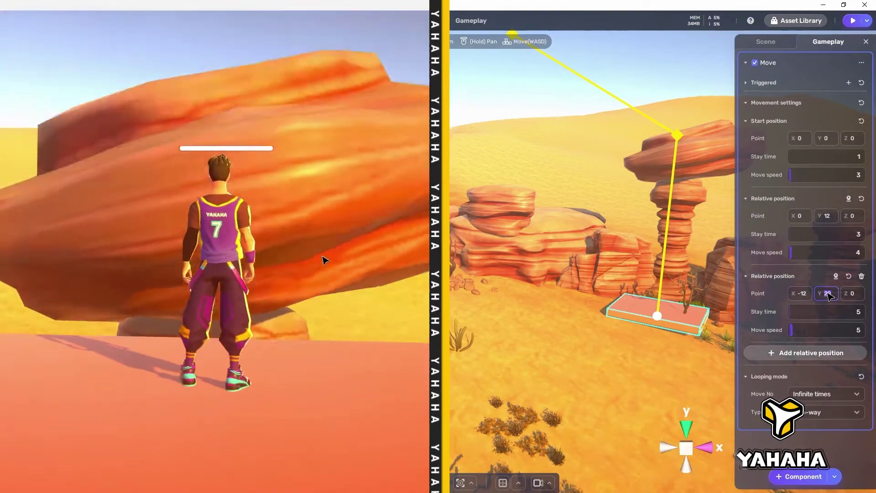
type("7")
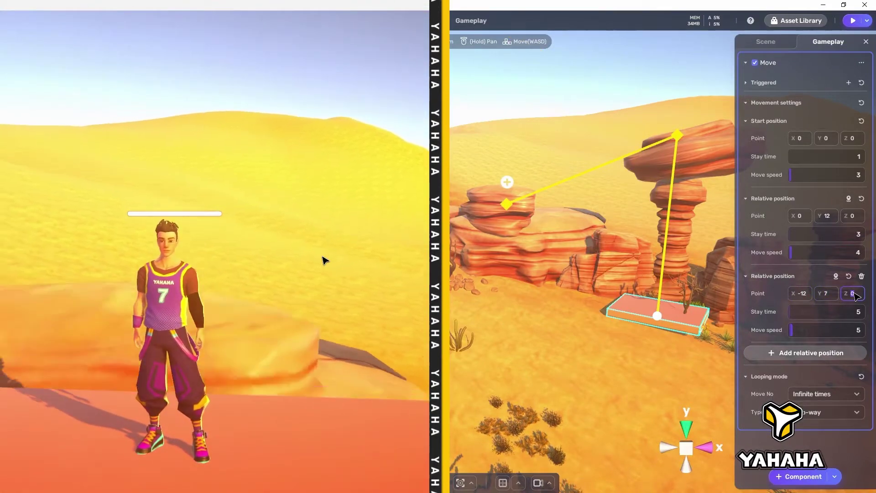
left_click(853, 292)
type("-4")
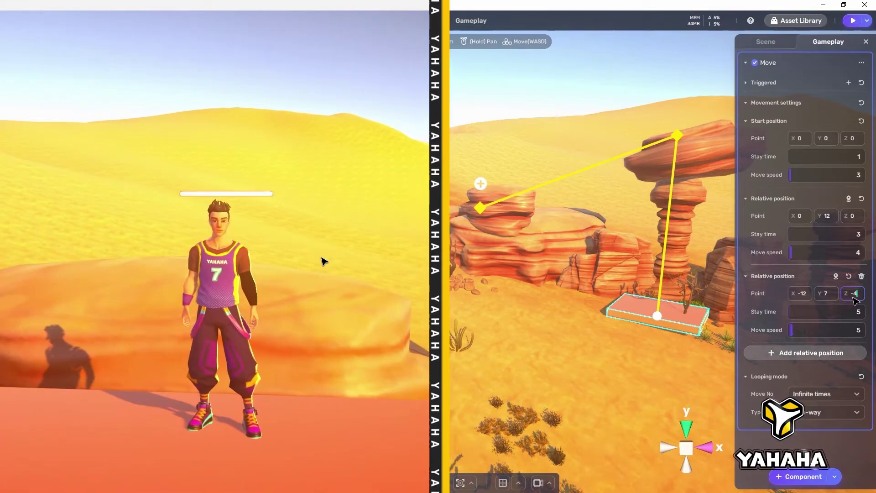
Set the second relative position's stay time to 3 and move speed to 4
left_click(859, 313)
key("BackSpace")
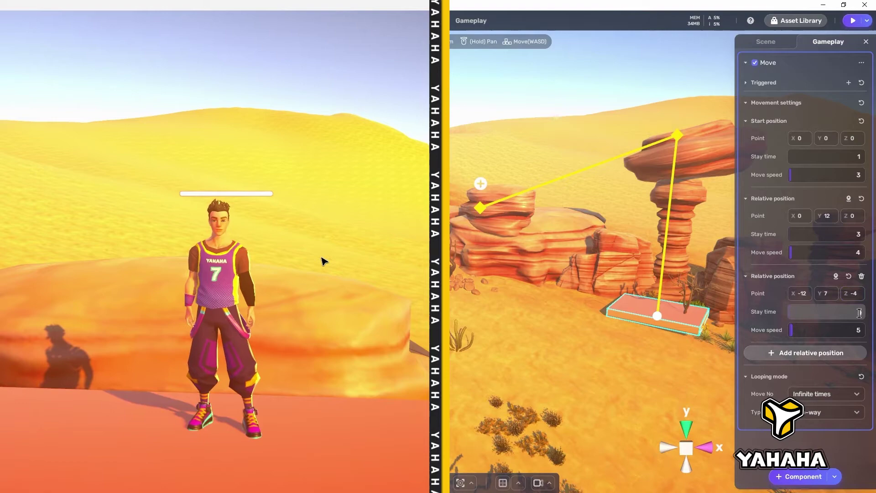
type("3")
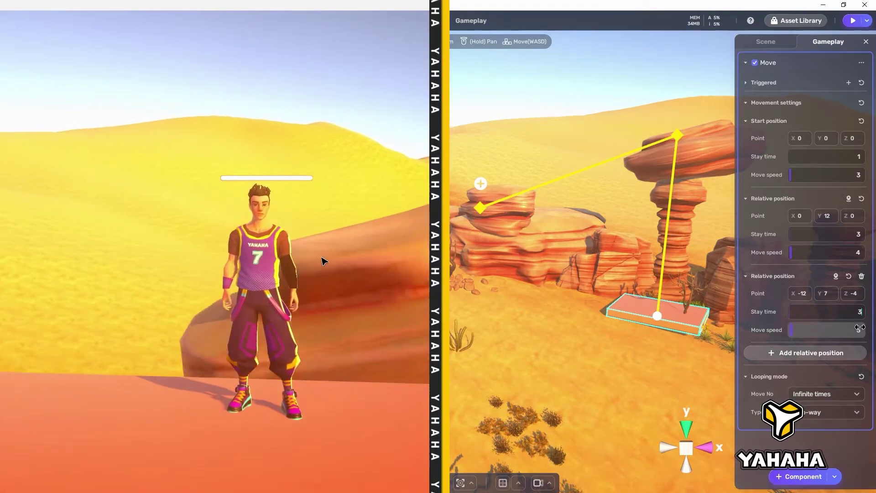
left_click(860, 328)
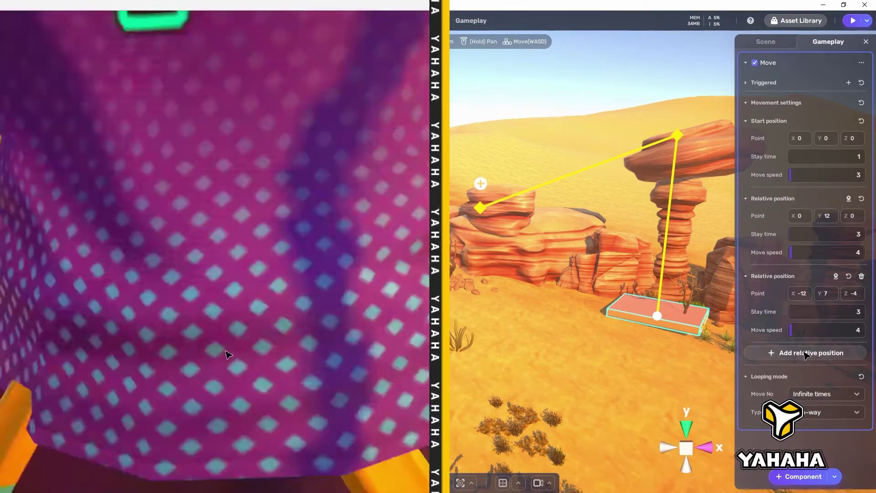
Add a third relative position with its point at 0, 0, 0, returning the path to the start
left_click(805, 354)
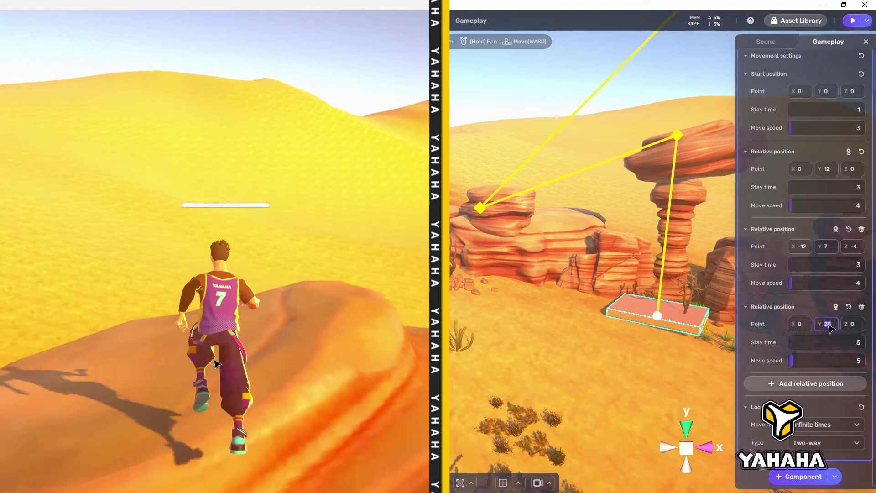
type("0")
key("Return")
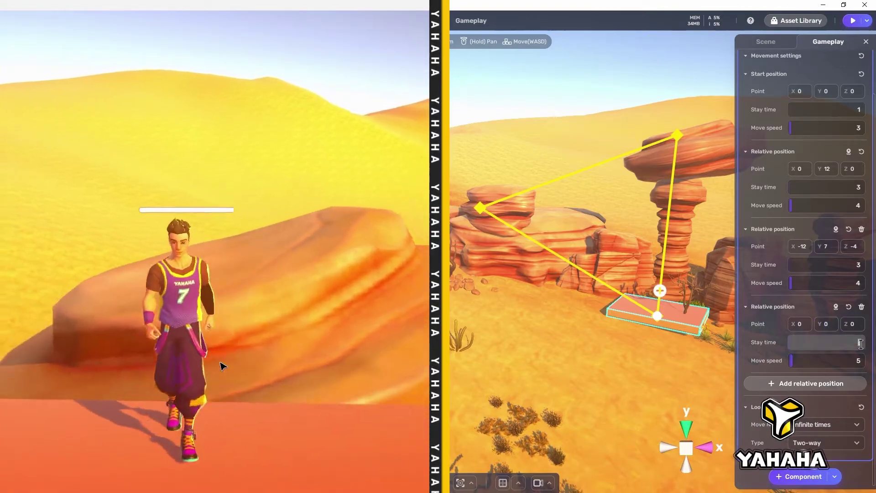
Set the third relative position's stay time to 3 and move speed to 4, and choose another looping type instead of Two-way
type("3")
left_click(861, 360)
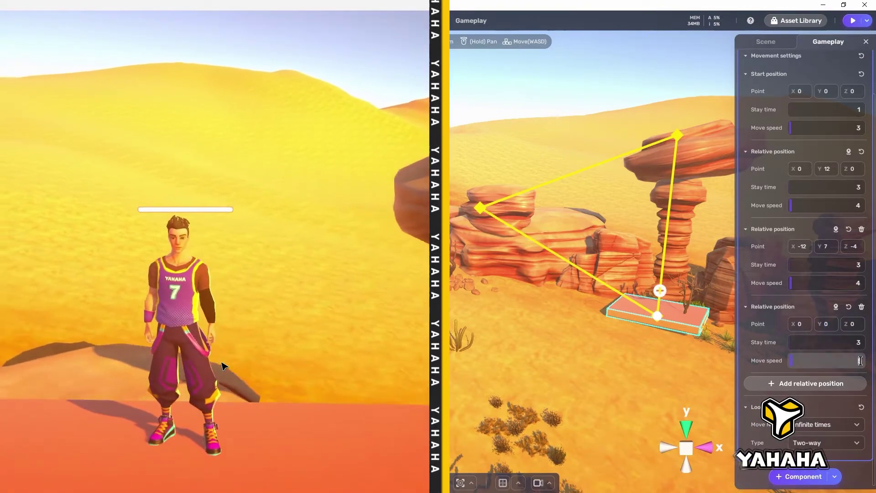
type("4")
key("Return")
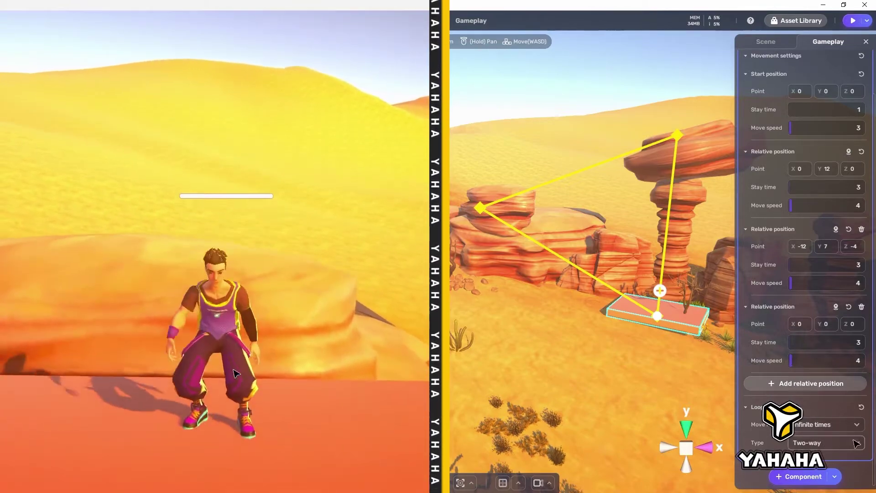
left_click(856, 443)
left_click(839, 463)
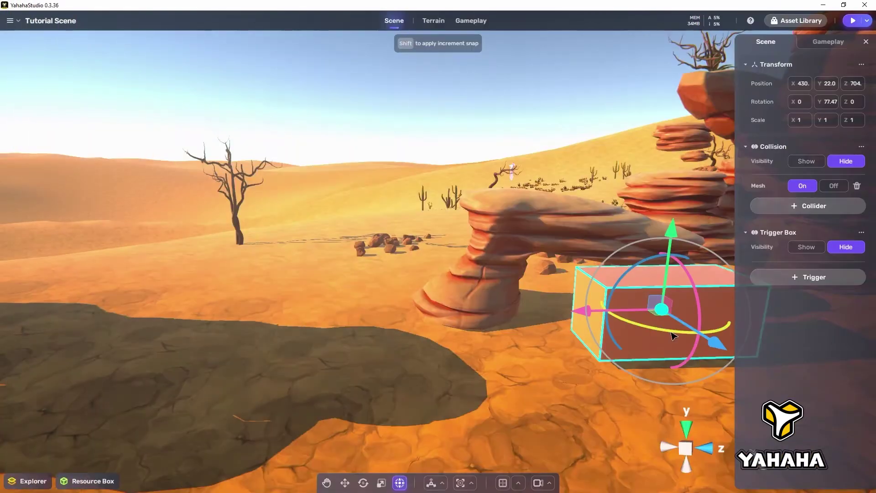
Move the block in front of the rock arch and scale it to X 1.31 and Y 1.12
left_click_drag(666, 229, 666, 233)
left_click_drag(710, 344, 650, 347)
key("r")
left_click_drag(611, 249, 612, 242)
left_click_drag(545, 310, 526, 309)
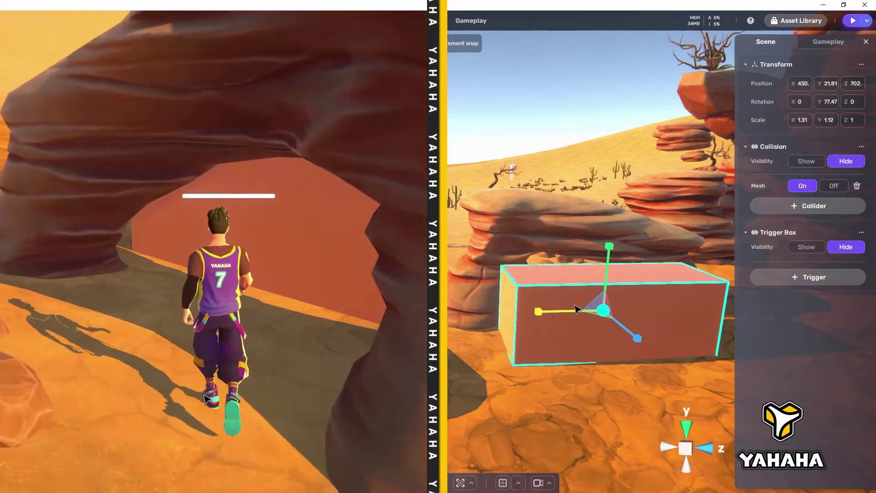
Raise the block to a Y position of 21.95 and rotate it to 77.69 degrees about Y
key("w")
left_click_drag(608, 257, 608, 251)
key("q")
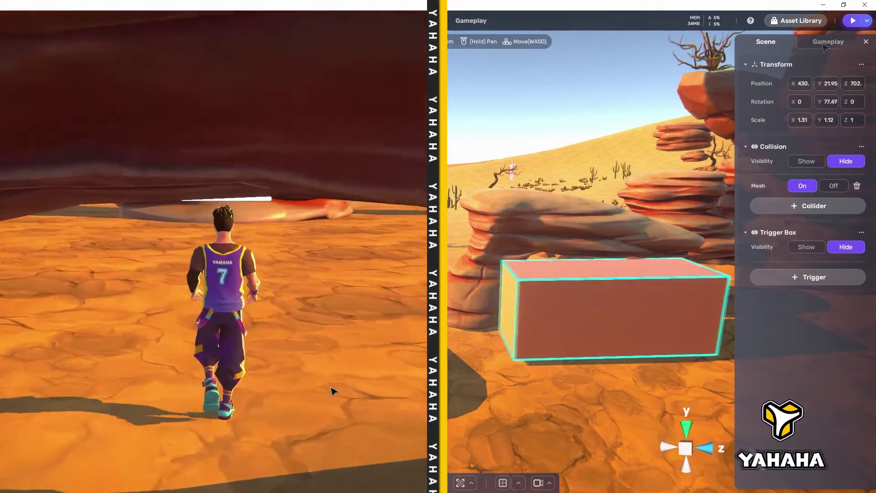
left_click_drag(628, 296, 631, 296)
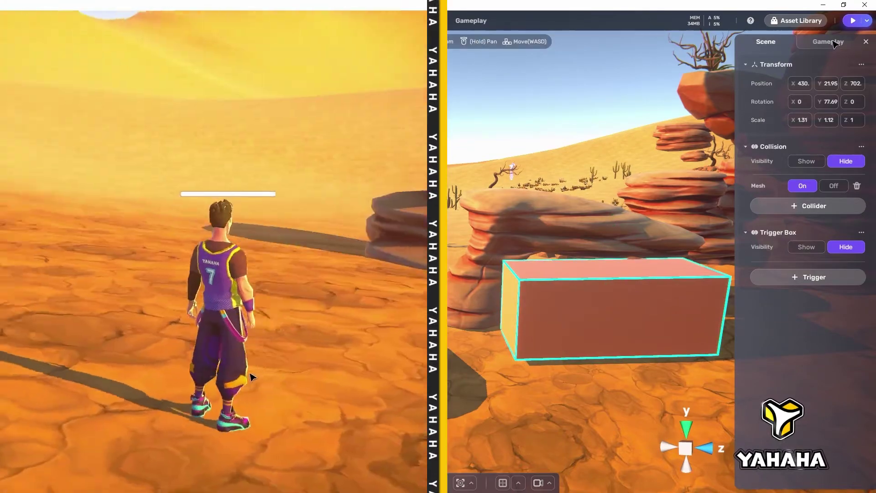
Set the relative position point of the block's Move component to X -8 and Y 0.5
left_click(833, 44)
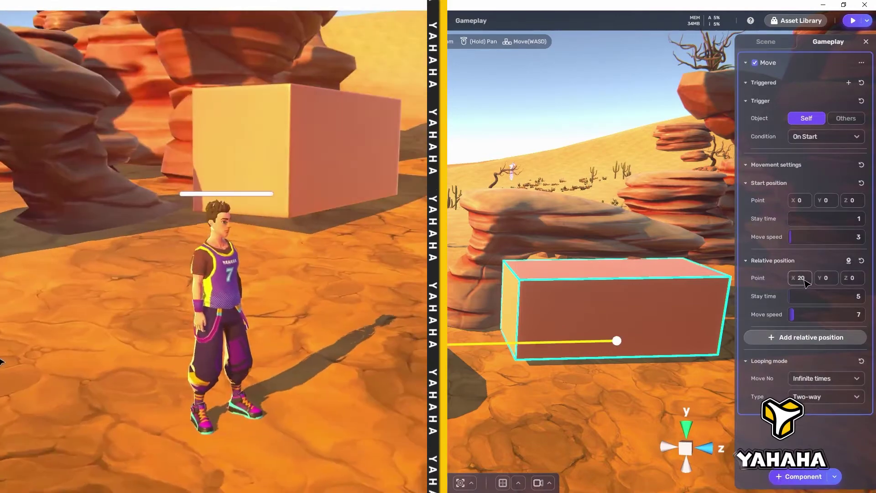
left_click(808, 280)
type("-8")
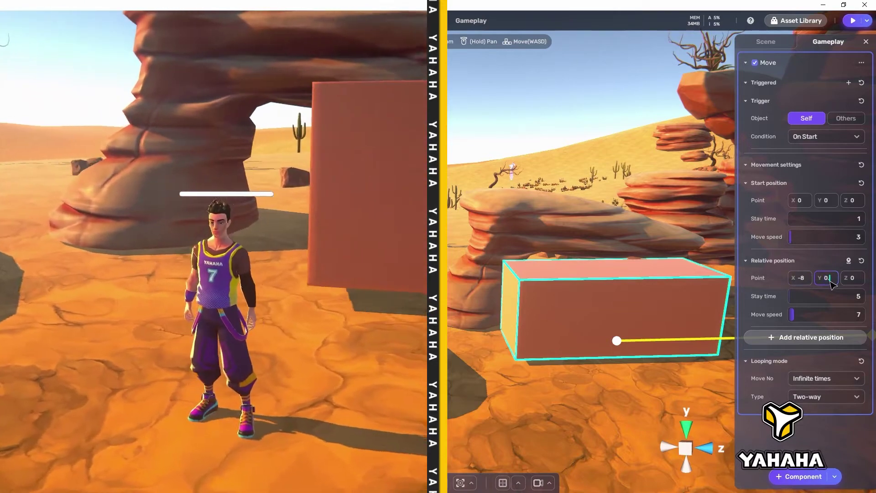
type(".5")
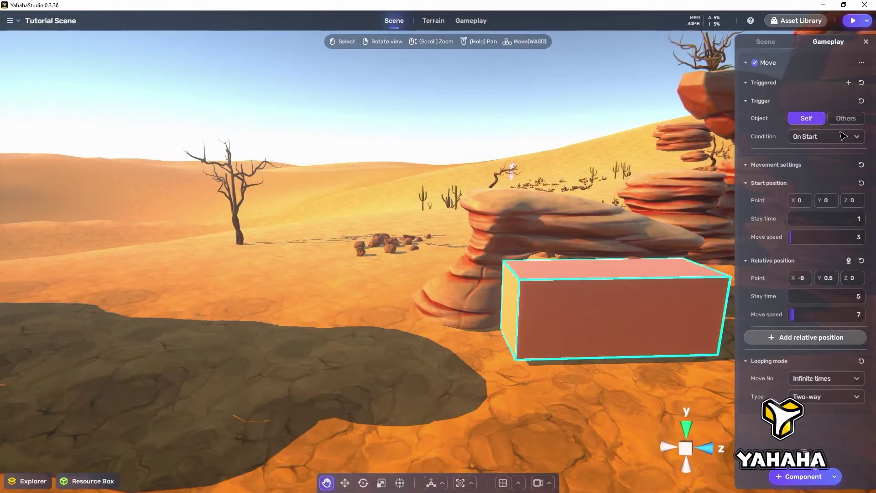
Set the stay time of both the start position and the relative position to 0.3 in the block's Move component
left_click(861, 220)
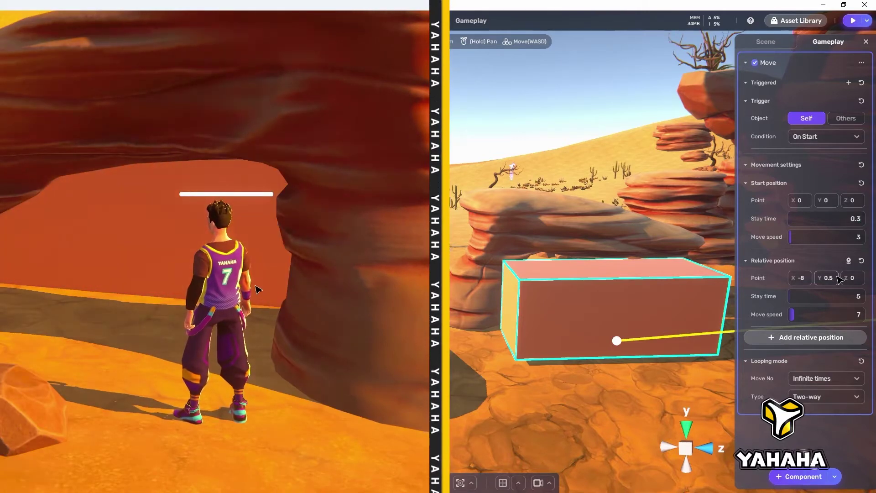
left_click(860, 296)
key("BackSpace")
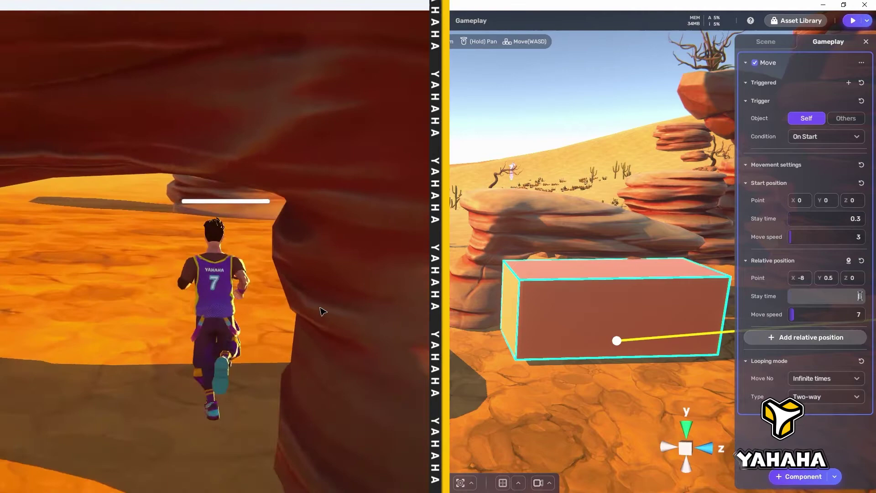
type("0.3")
key("Return")
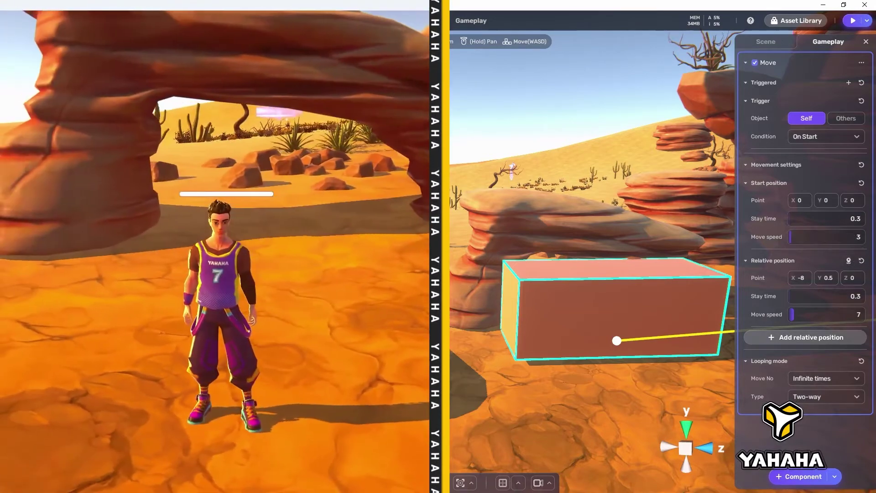
Set the start position's move speed to 7 for the block in front of the rock arch
left_click(858, 236)
key("BackSpace")
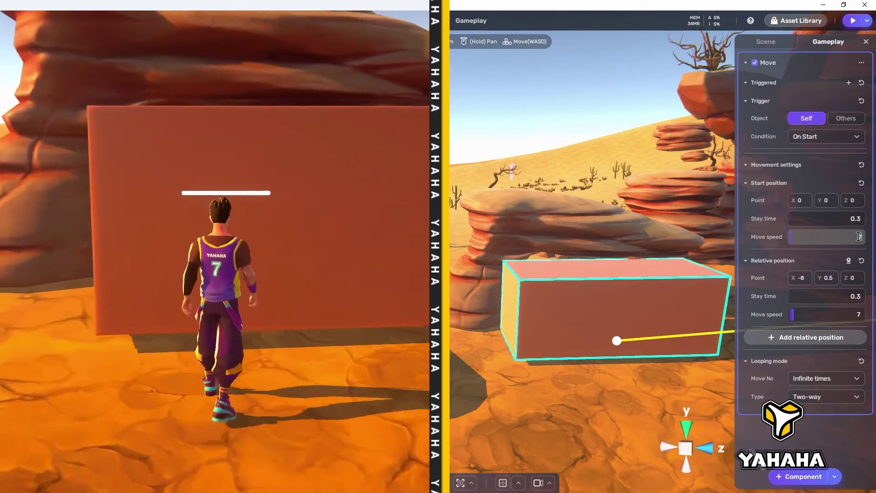
type("7")
key("Return")
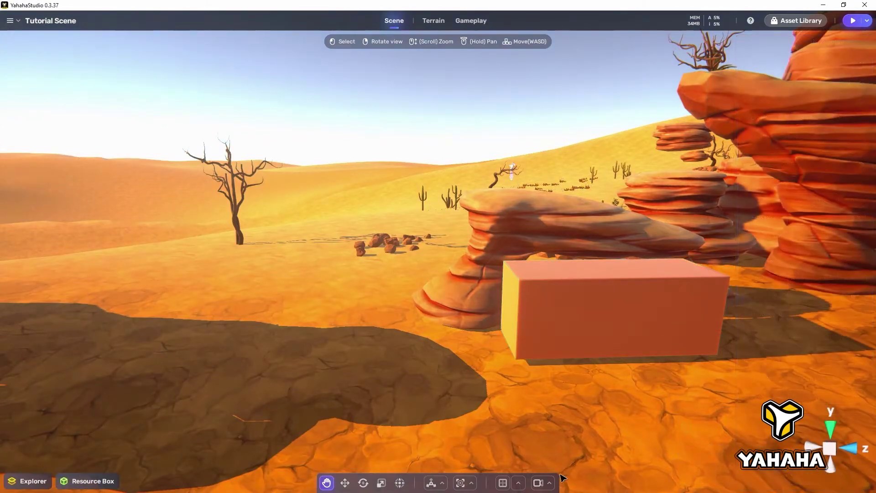
Switch to another camera view and place the built-in elevator door gear model on the sand between the rock arch and the dead tree
left_click(550, 484)
left_click(571, 429)
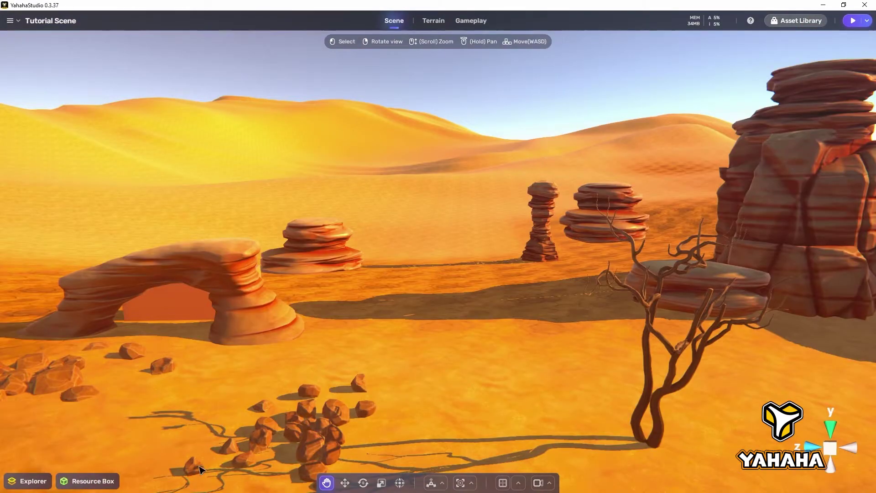
left_click(83, 481)
left_click_drag(569, 389, 539, 306)
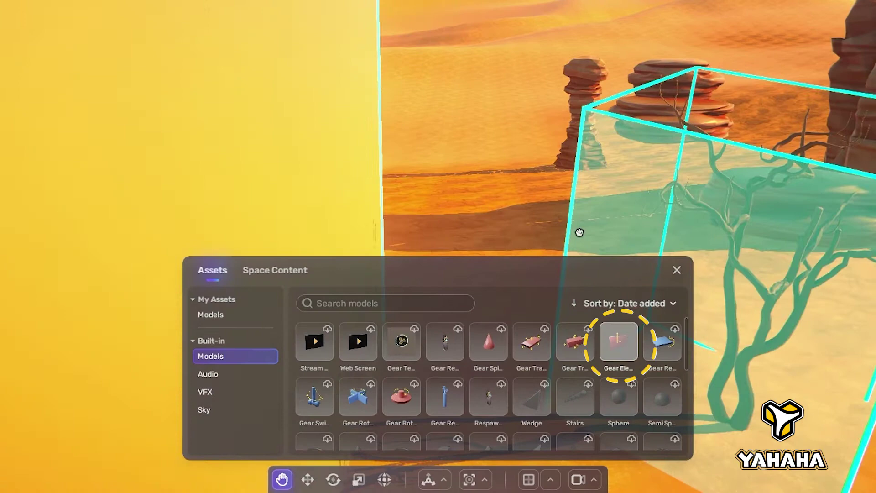
left_click_drag(580, 232, 480, 302)
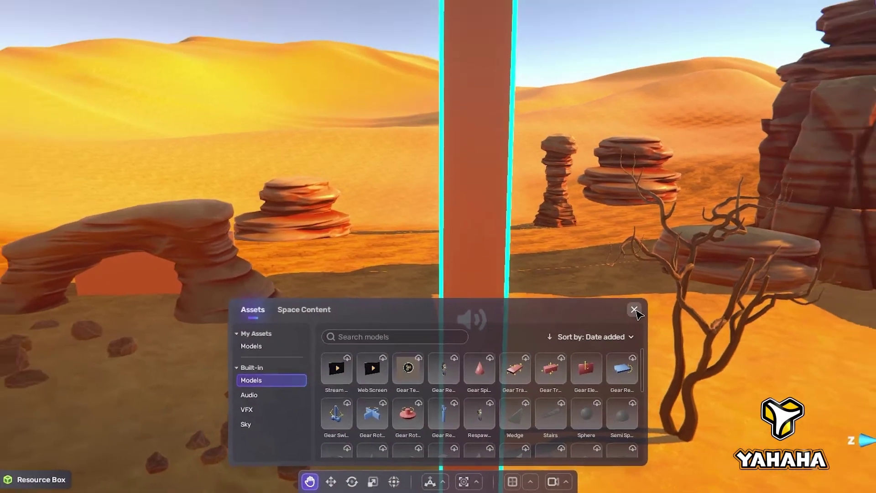
left_click(634, 310)
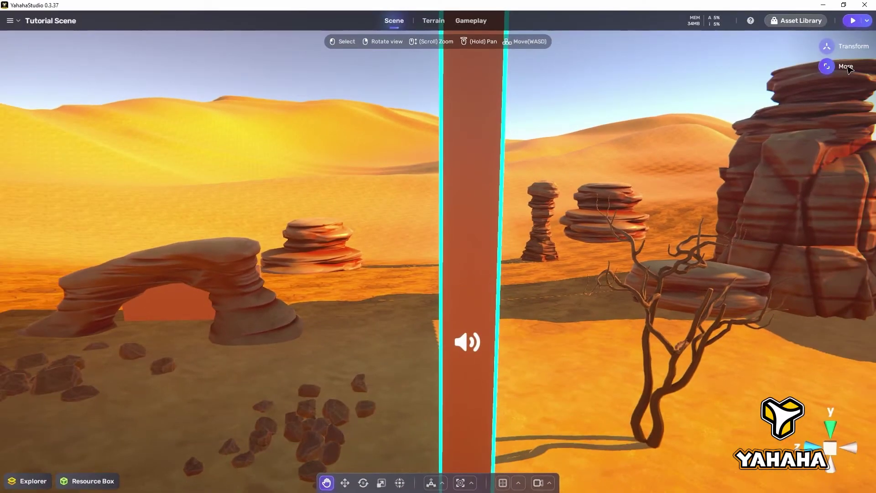
Reposition the elevator door to about X 429 and Y 22.2, and adjust its Z position
left_click(847, 67)
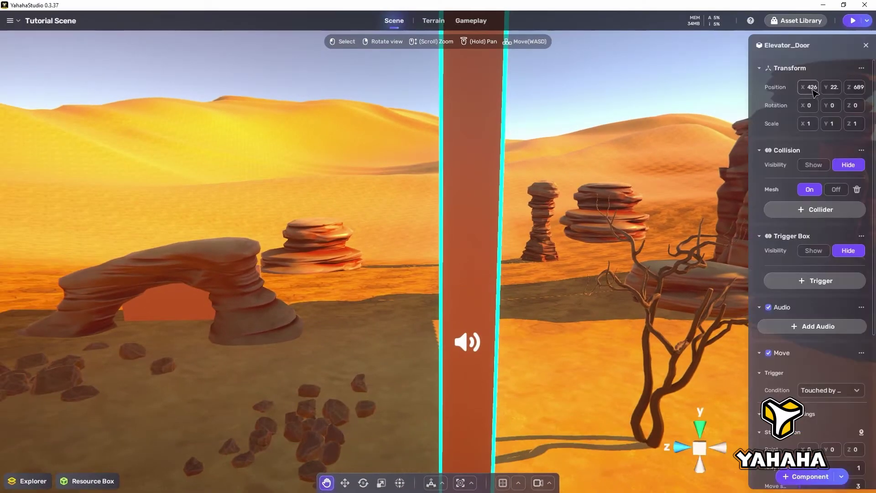
type("429")
key("Return")
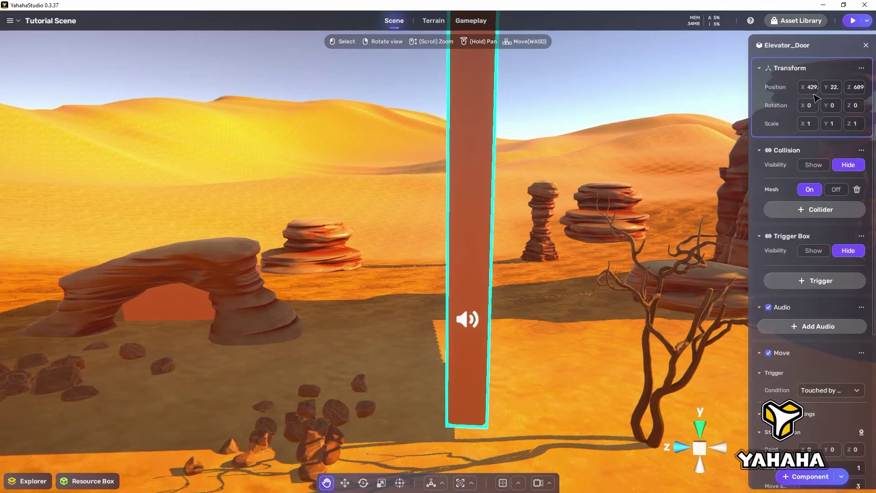
type("28")
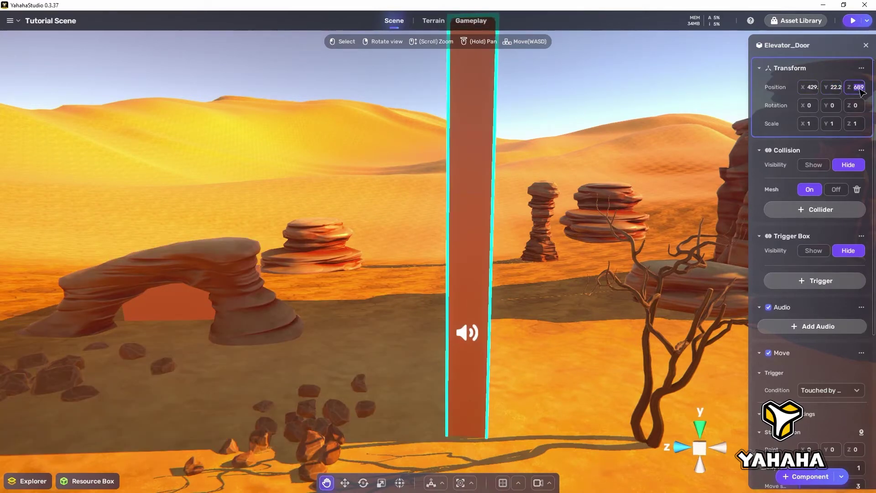
type("68")
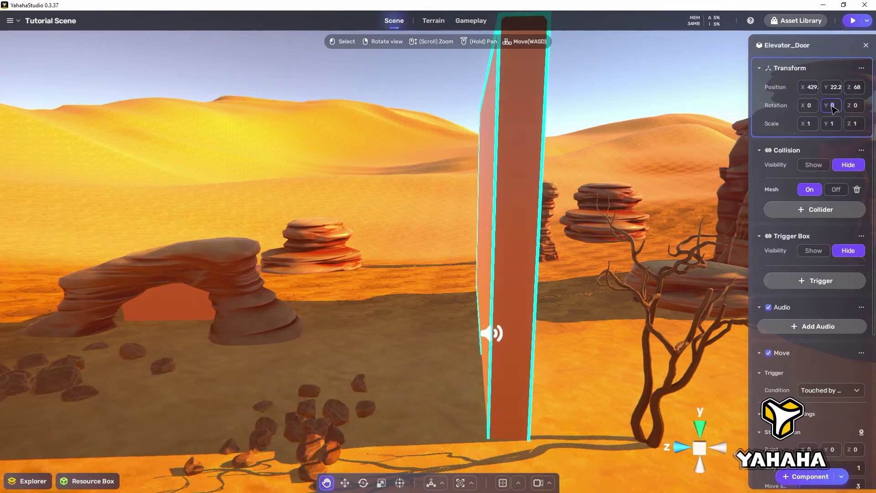
Rotate the elevator door to 75.8 degrees about Y, scale it to X 1.21, and deselect it
type("75.8")
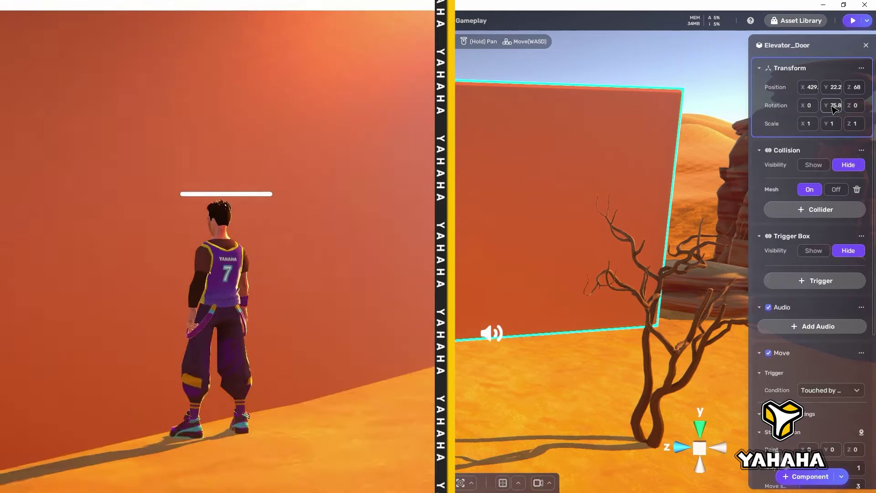
left_click(813, 127)
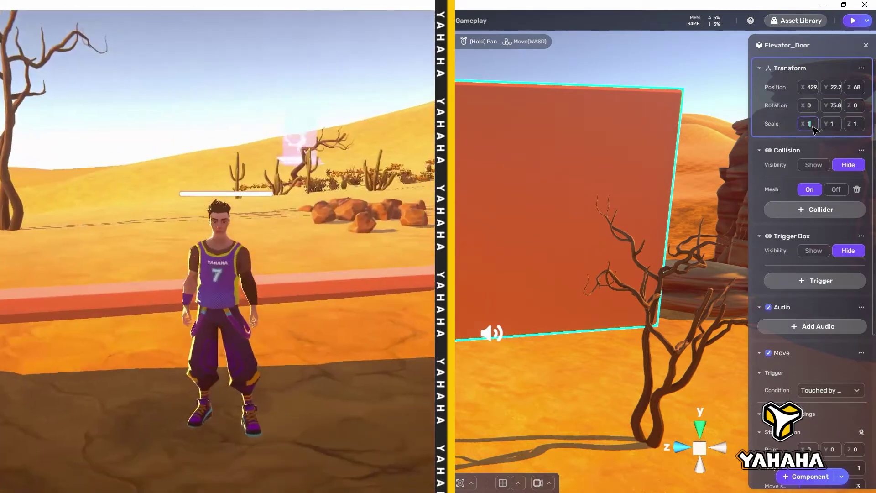
type("1.21")
key("Return")
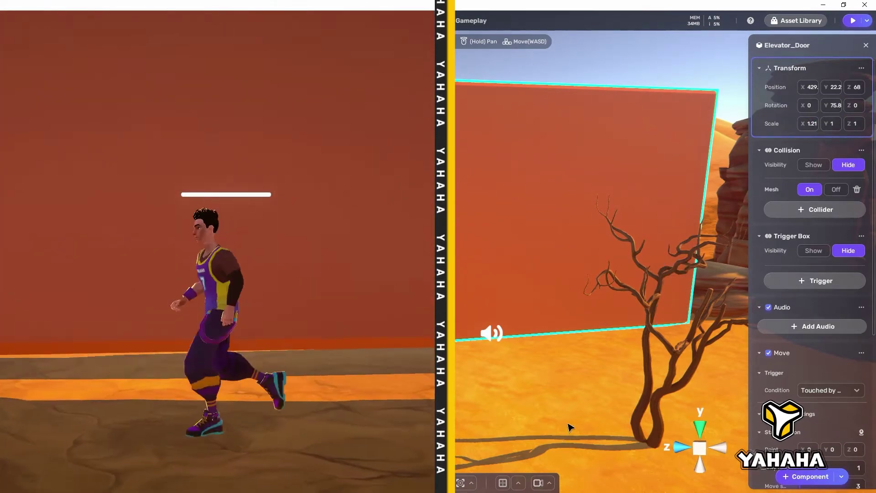
left_click(569, 427)
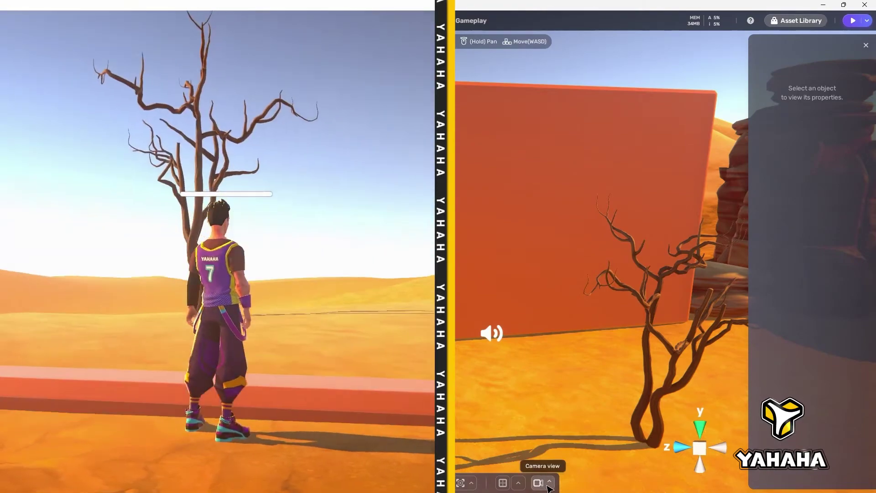
Change the camera view to the stacked rocks and duplicate the Rock_12 platform with the object list open
left_click(548, 486)
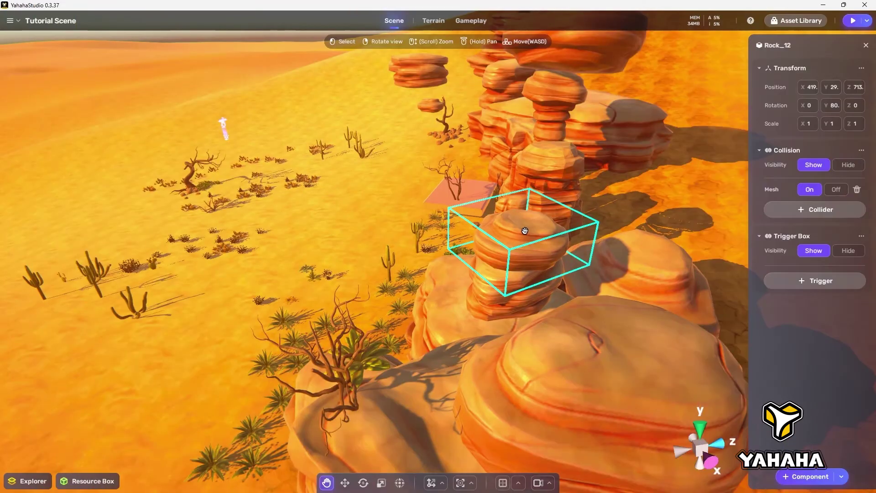
left_click(40, 484)
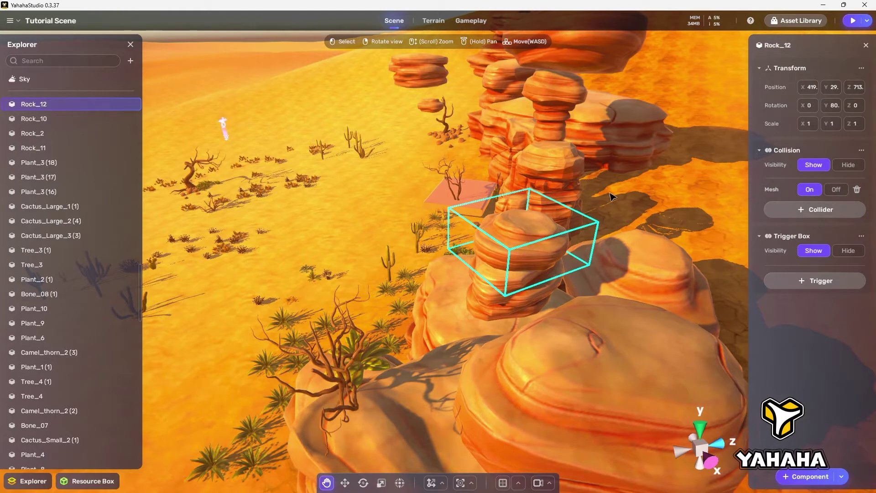
left_click(526, 229)
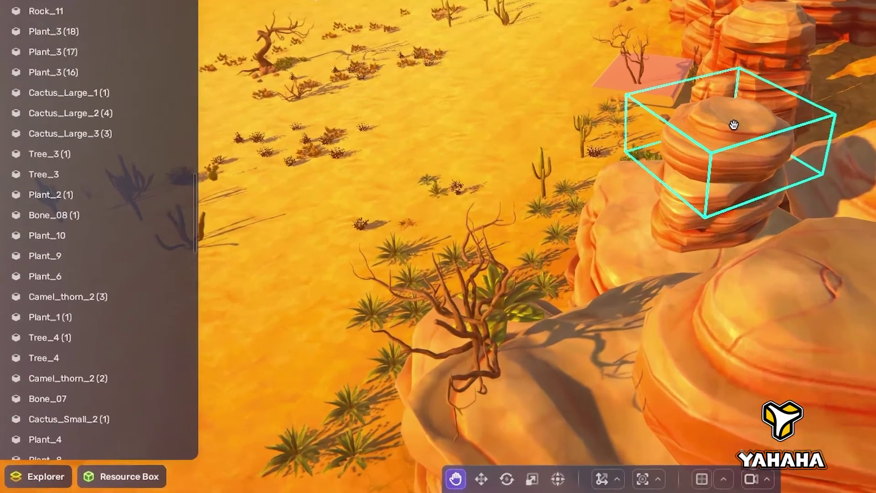
key("ctrl+d")
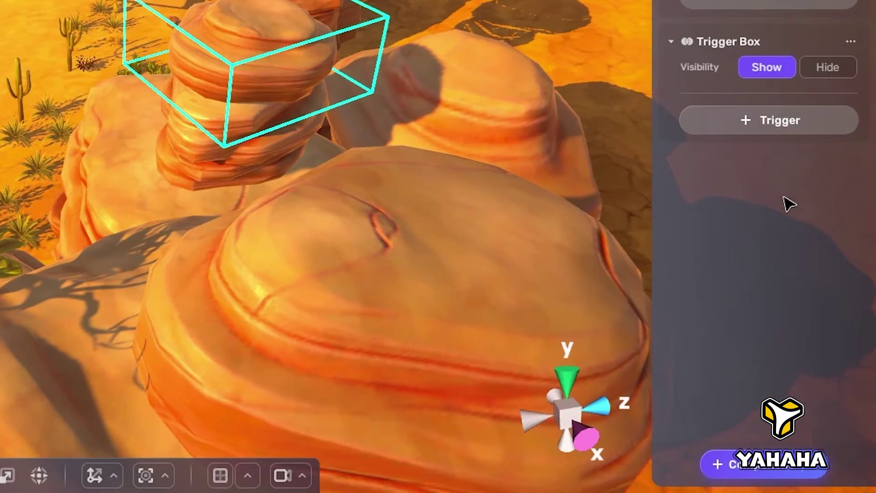
Add a Move component to the duplicated rock with the trigger condition On Enter, postponing the trigger box setup
left_click(752, 473)
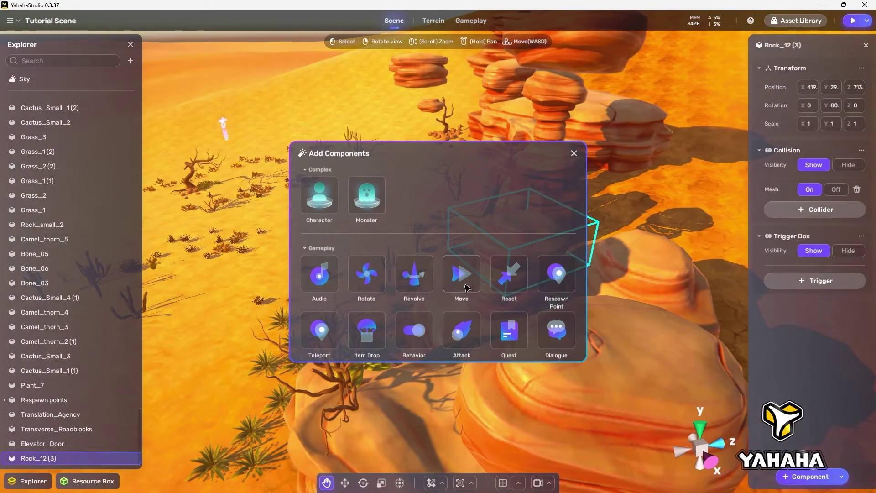
left_click(461, 276)
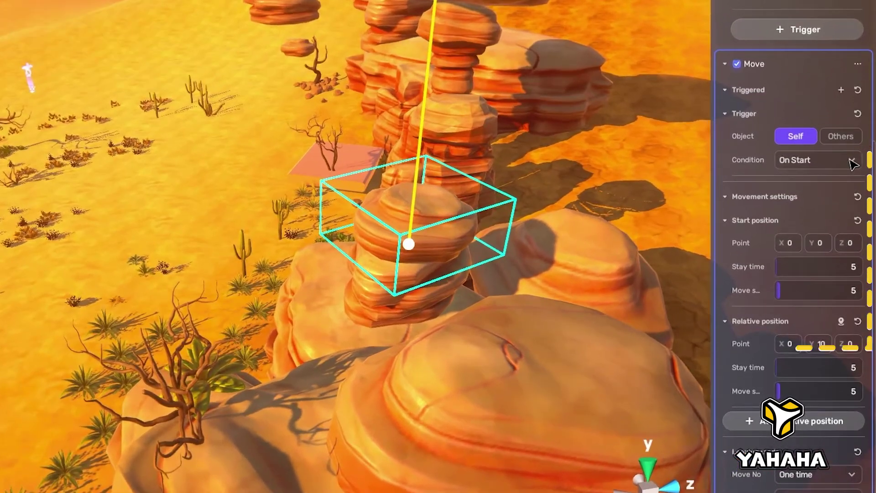
left_click(831, 192)
left_click(830, 241)
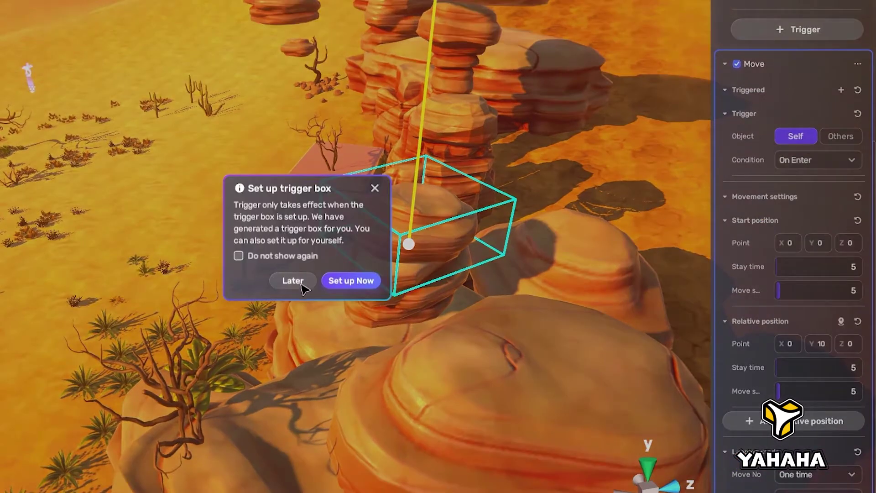
left_click(301, 285)
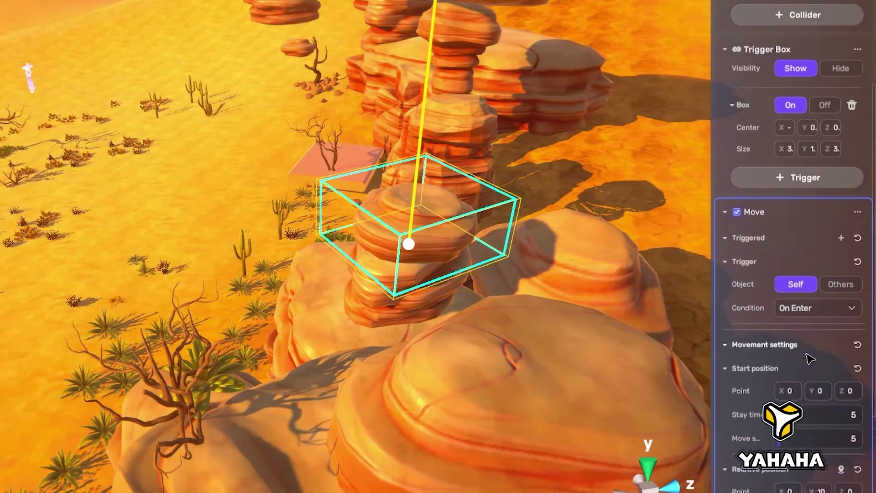
Set the rock's start stay time to 0, and its relative position to Y 0 and Z 3.3 with a stay time of 10
scroll(813, 351, "down", 1)
left_click(844, 370)
type("0")
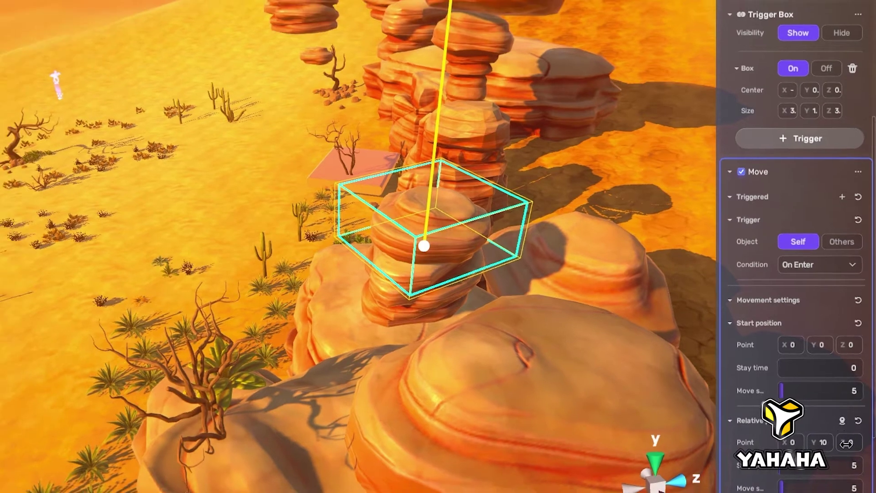
left_click(824, 447)
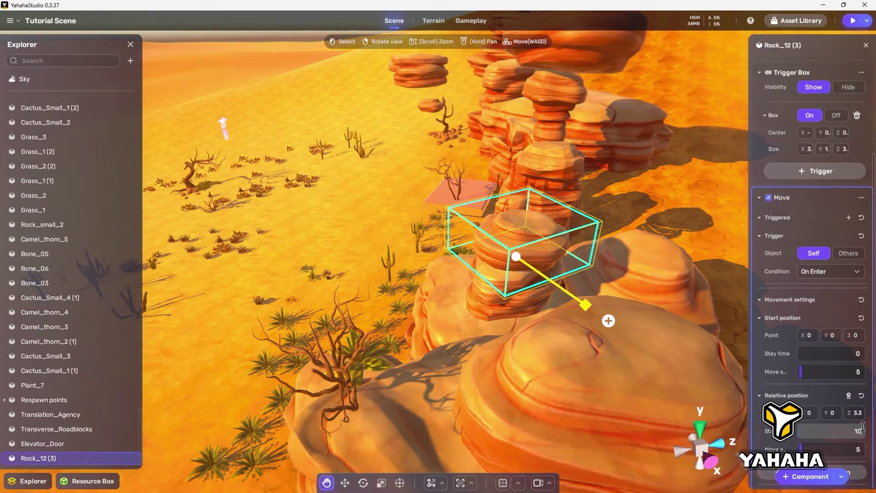
scroll(839, 428, "down", 3)
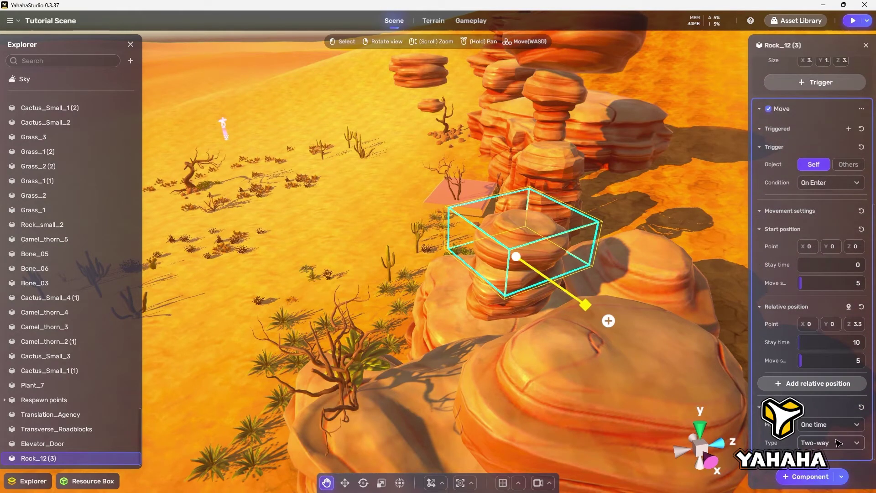
Shift the centre of the duplicated rock's trigger box along X, to about 2 in Y and about 5 in Z
scroll(838, 442, "up", 7)
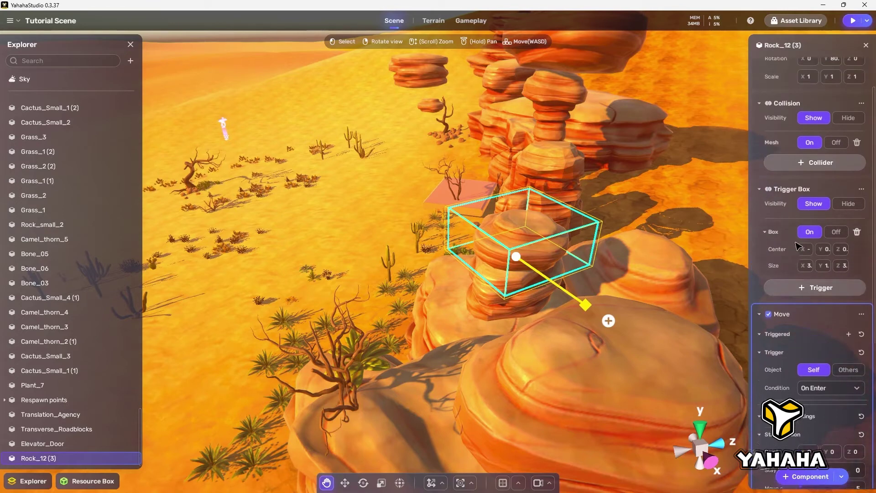
left_click(837, 216)
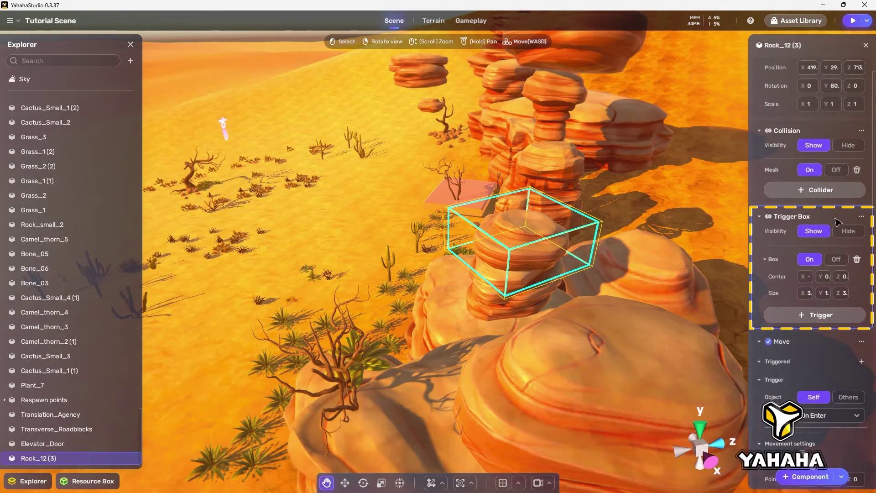
left_click(808, 277)
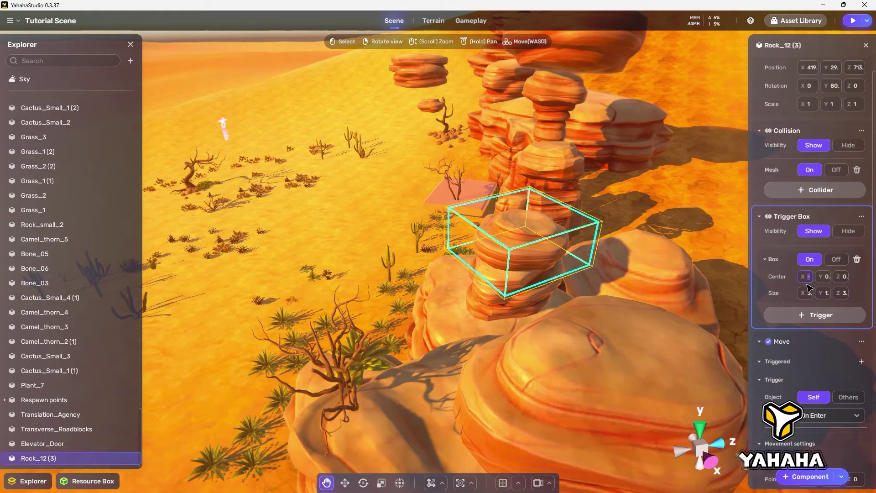
type("8")
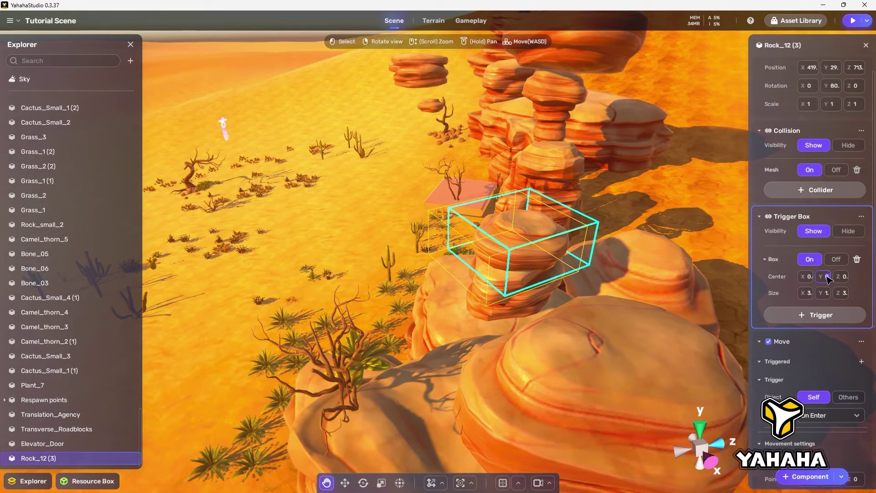
type("1.4")
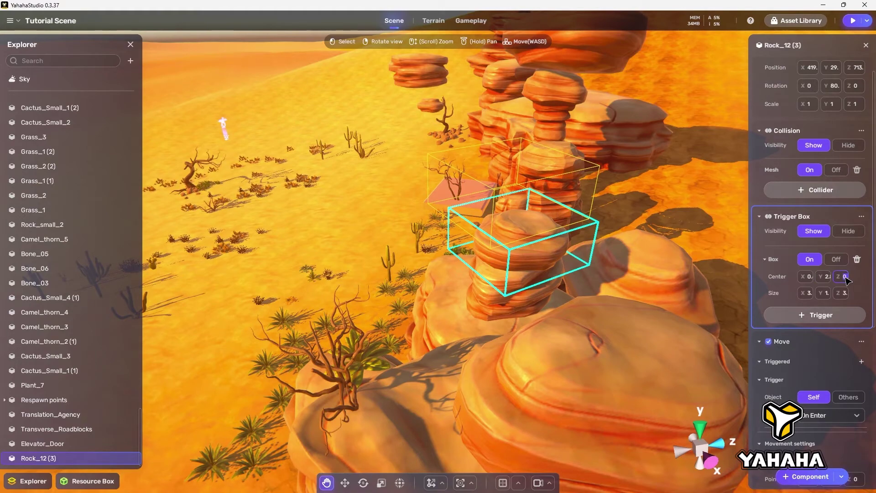
type("5.")
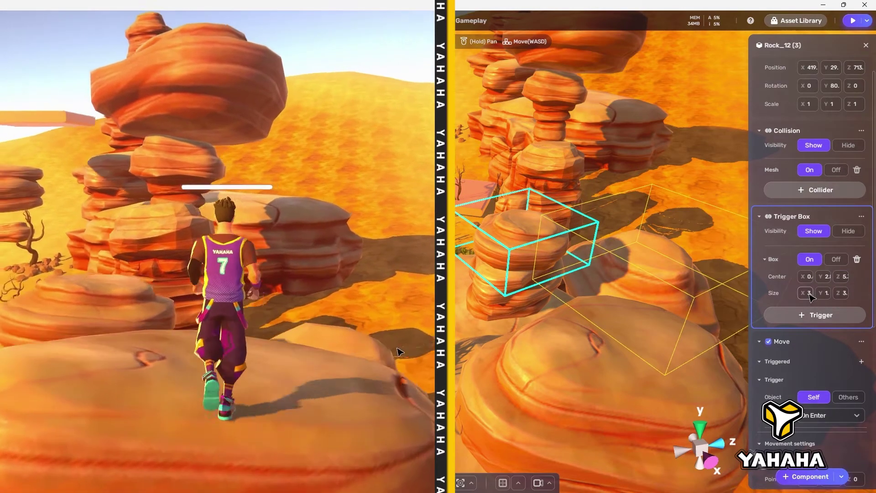
Resize the Rock_12 (3) trigger box to about 2 in X, 1.3 in Y and about 2.6 in Z
left_click(807, 292)
type("2")
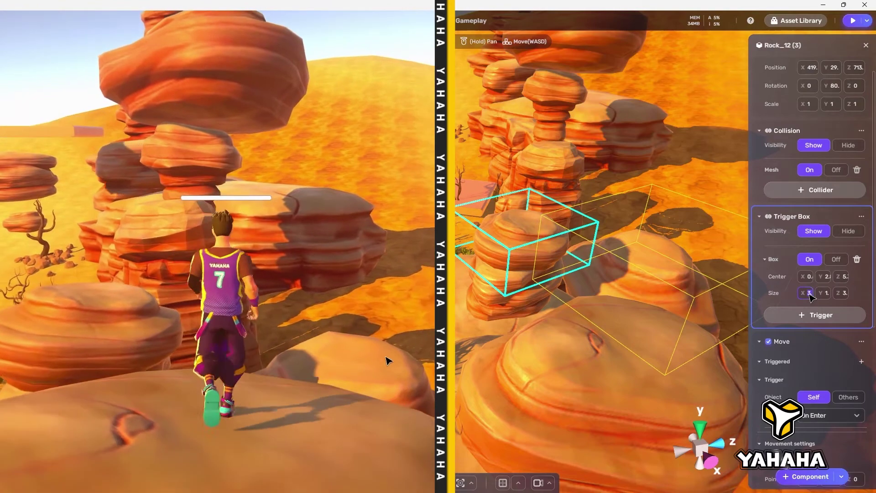
left_click(826, 293)
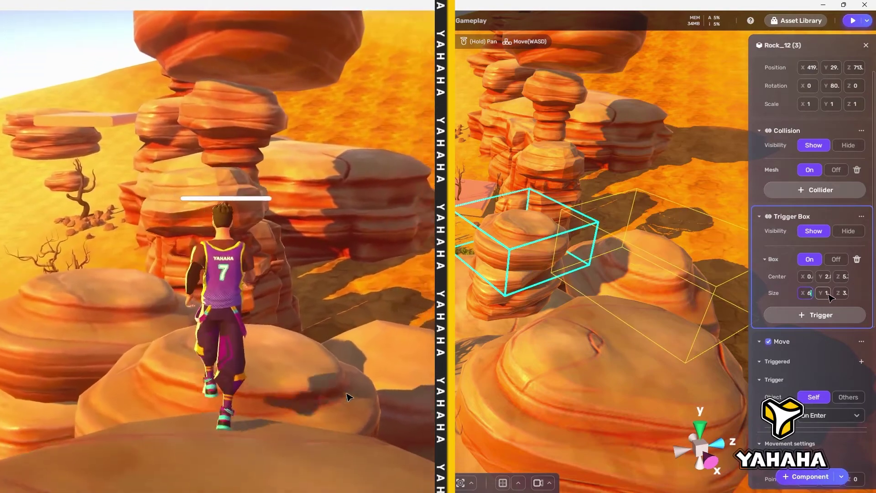
type("1.3")
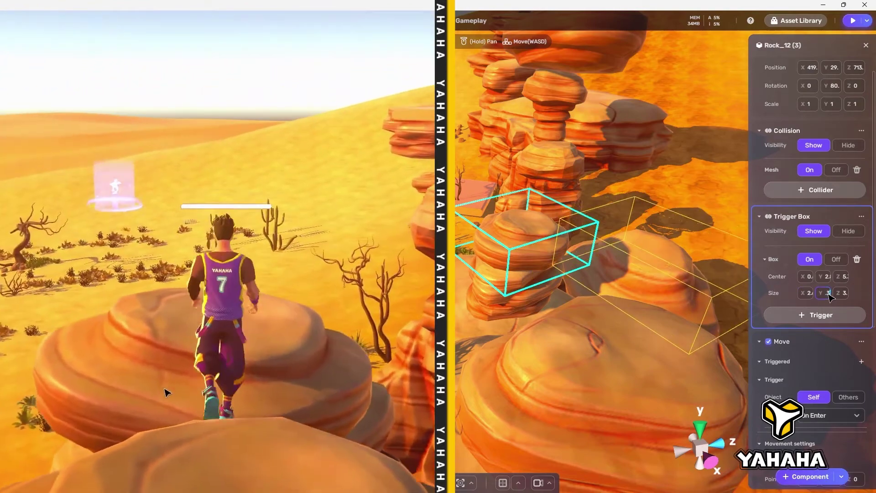
left_click(843, 293)
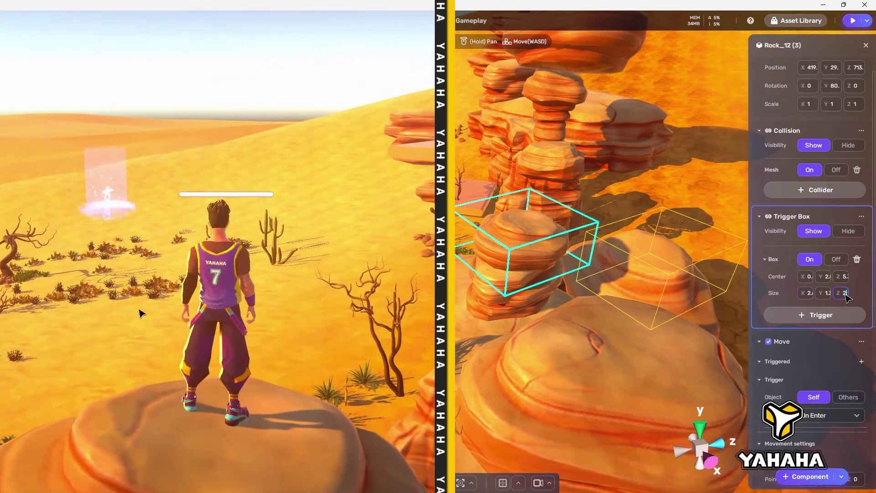
type("6")
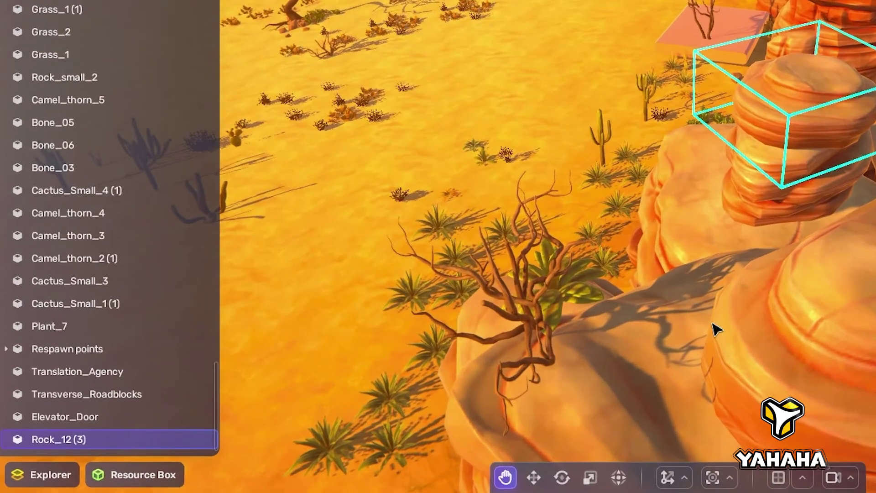
Duplicate Rock_12 (3) and move the copy's trigger box centre to about 2 in Y and about 1.6 in Z
key("ctrl+d")
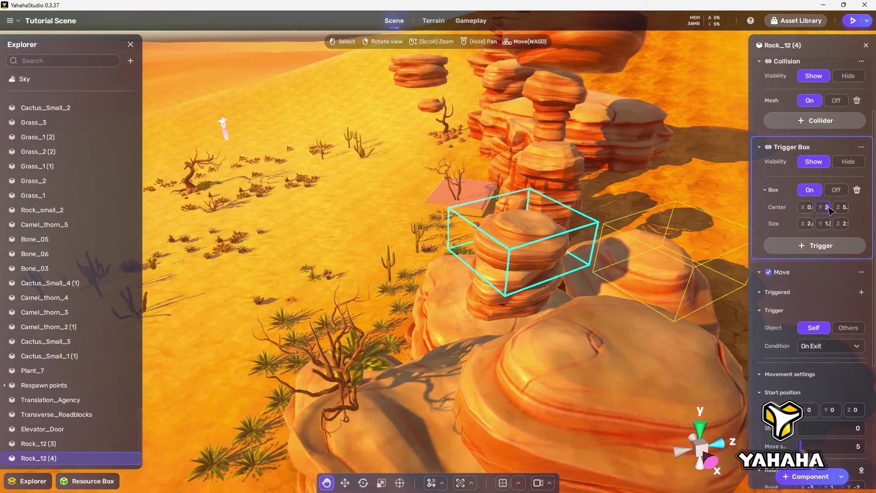
type("4")
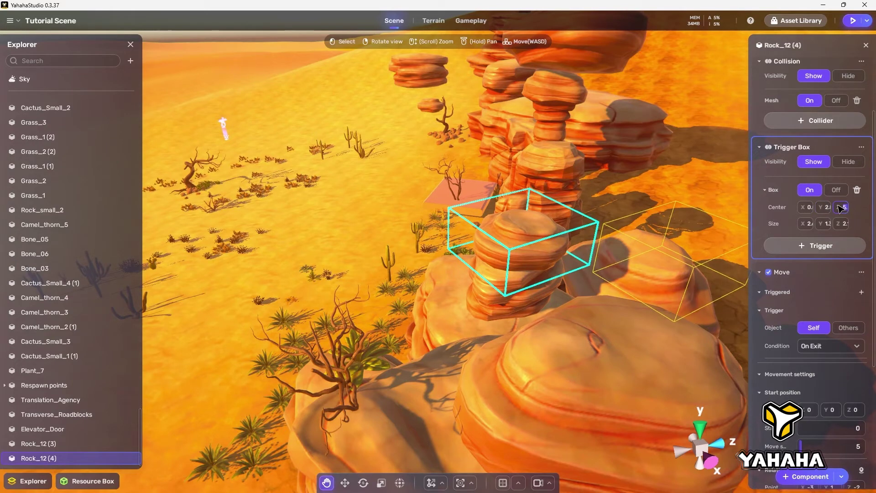
type("1.7")
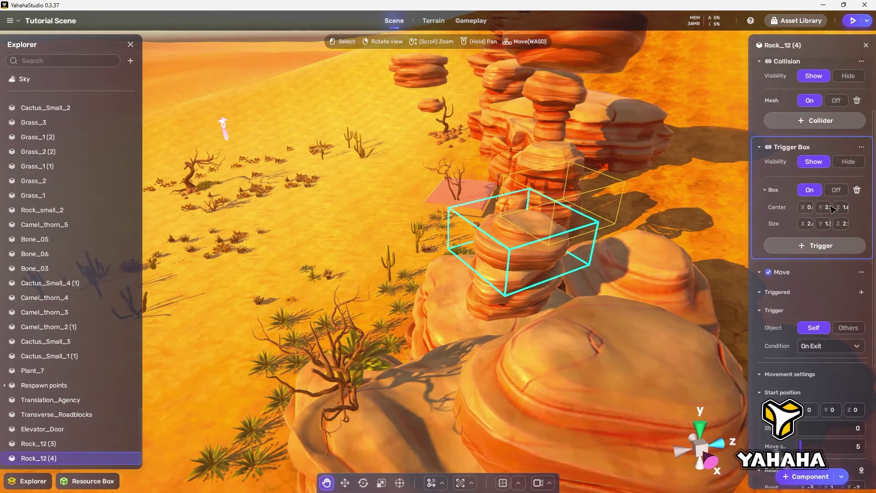
Set the duplicated rock's trigger box size to 2.8 in X and about 1.3 in Y
type("2.8")
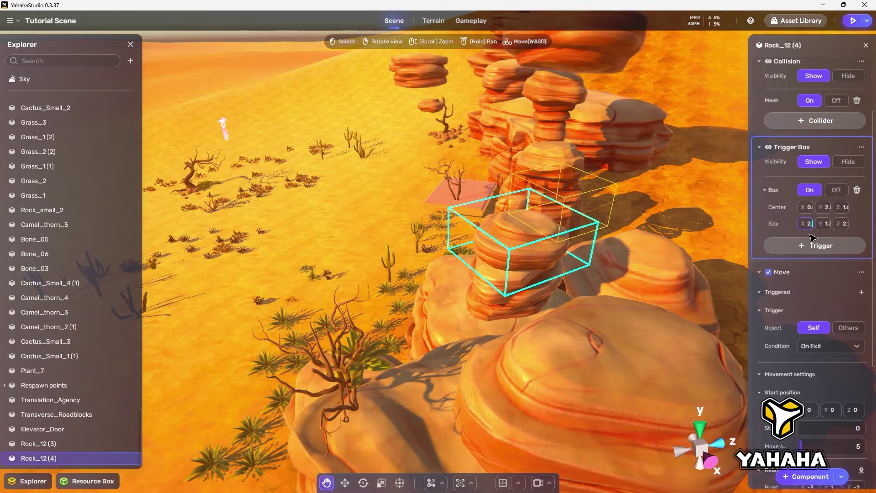
key("Return")
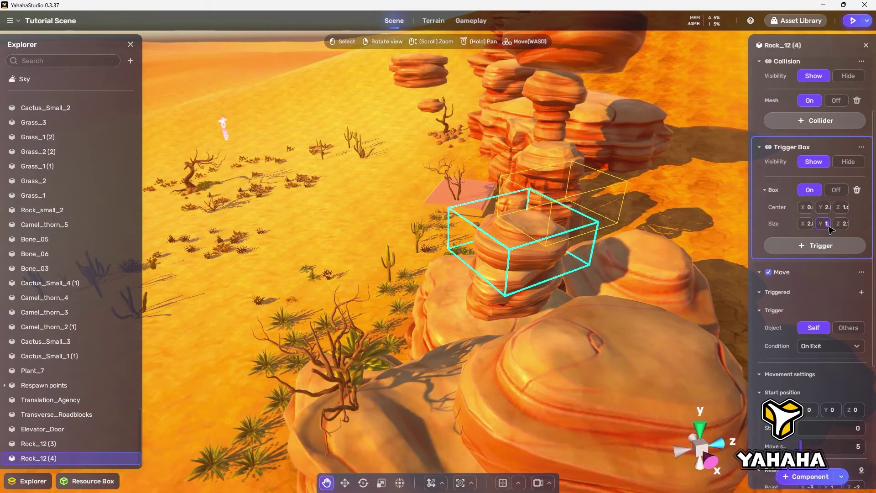
type("1")
key("BackSpace")
type("2")
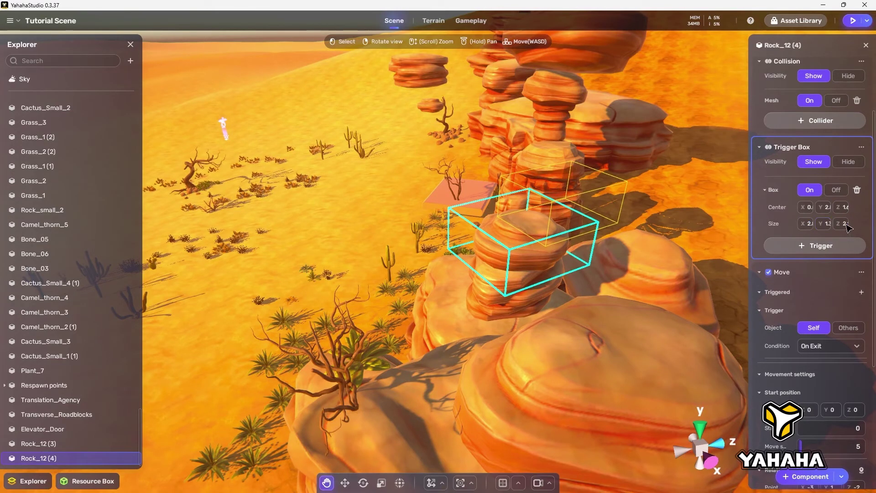
Change the Move trigger condition of Rock_12 (4) to On Exit
scroll(811, 328, "down", 4)
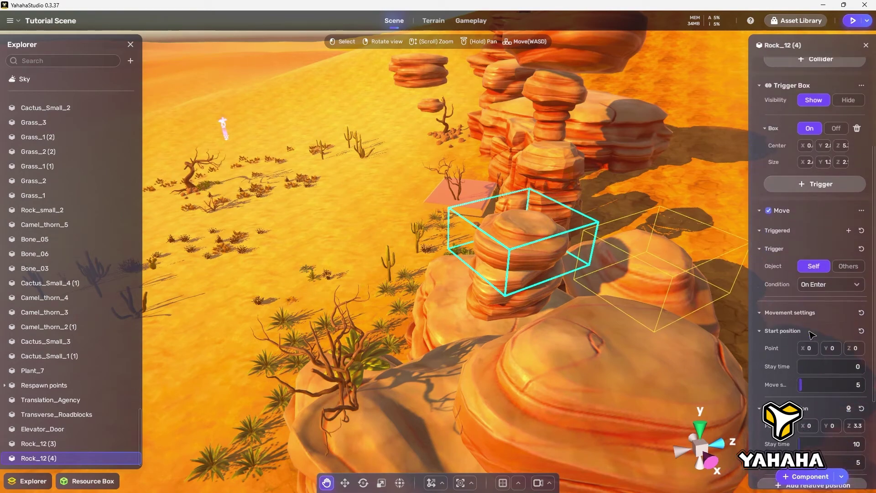
left_click(853, 273)
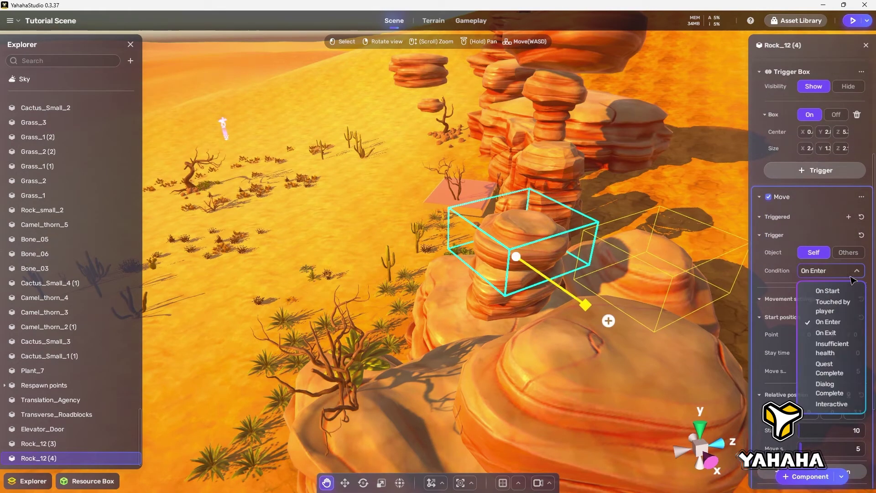
left_click(829, 334)
scroll(821, 337, "down", 2)
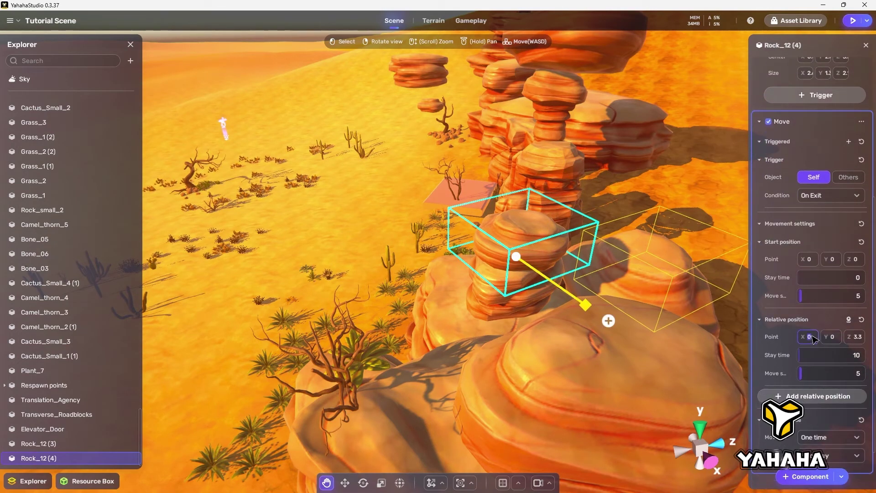
Set the duplicated rock's relative position to X -3, Y 1, Z -2, and its trigger box size to about 2.6 in Z
type("-3")
type("1")
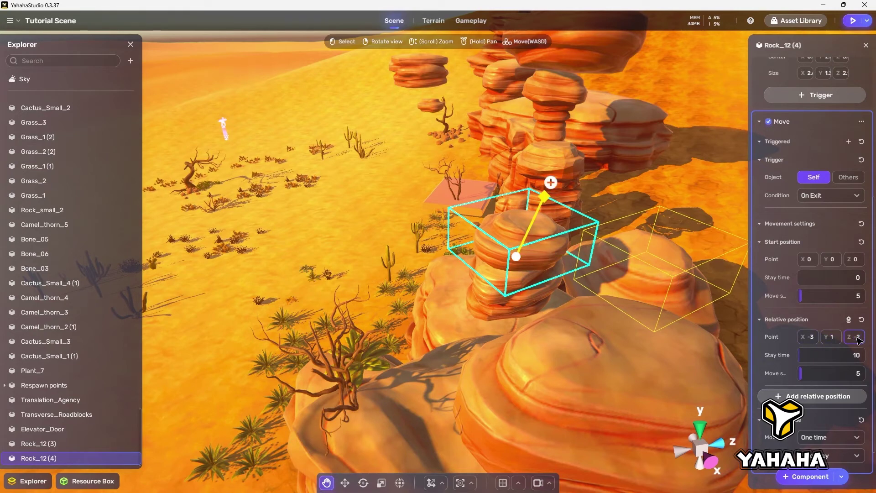
scroll(812, 322, "up", 4)
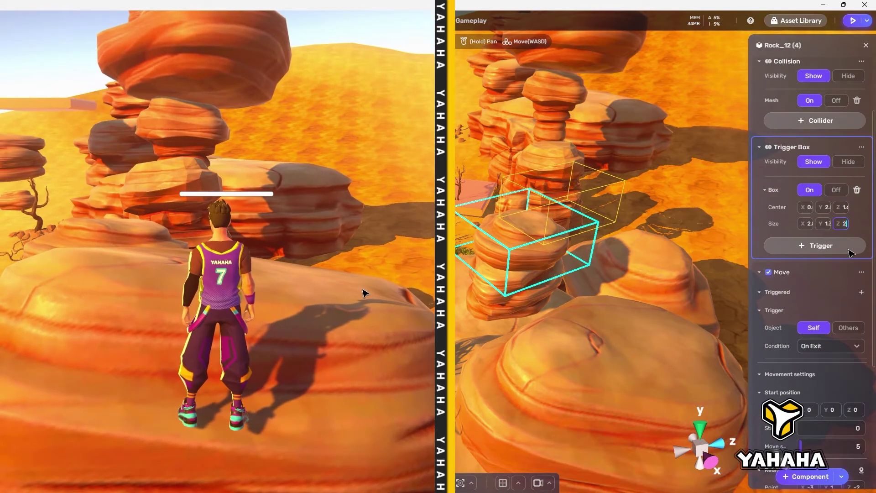
type("6")
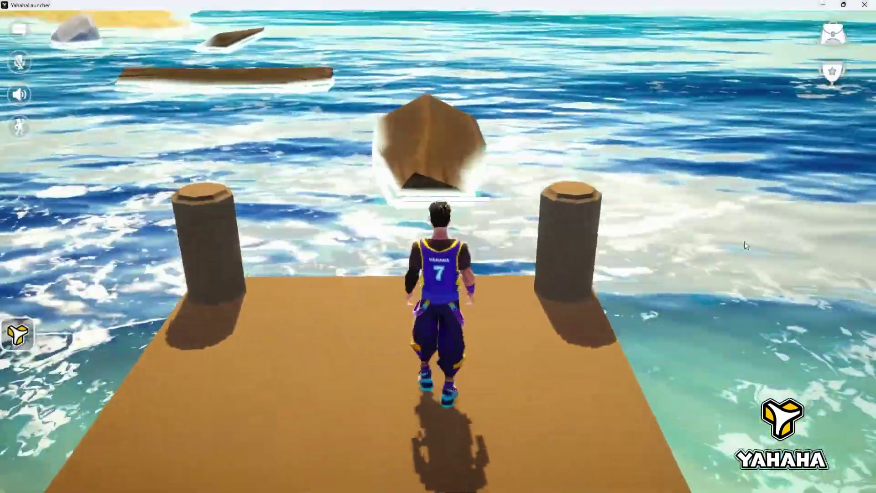
key("w")
key("space")
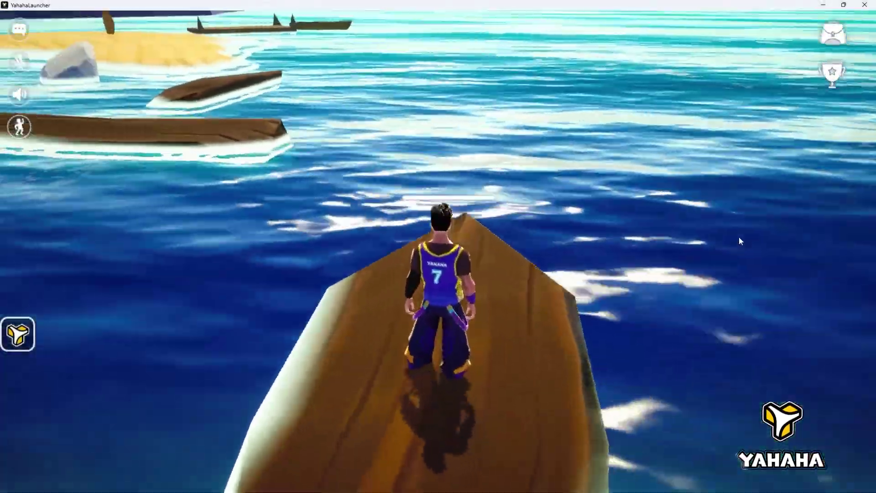
left_click_drag(739, 237, 722, 240)
key("w")
key("space")
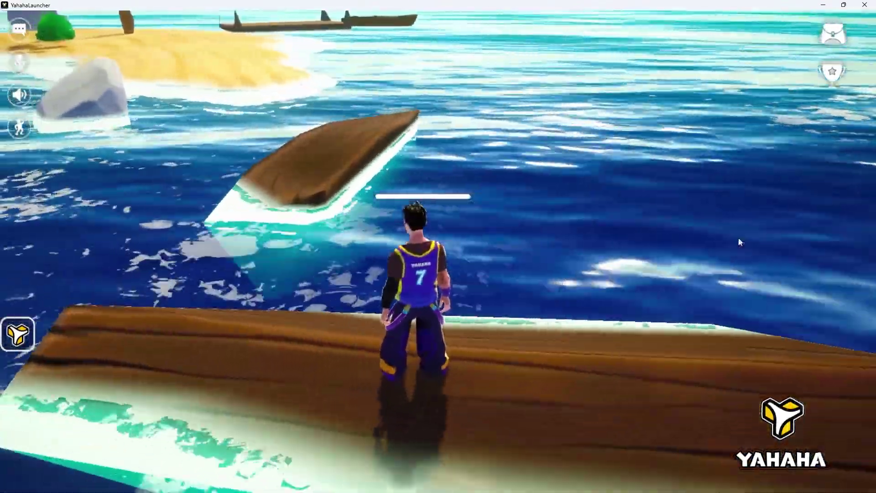
key("w")
key("space")
left_click_drag(742, 239, 709, 242)
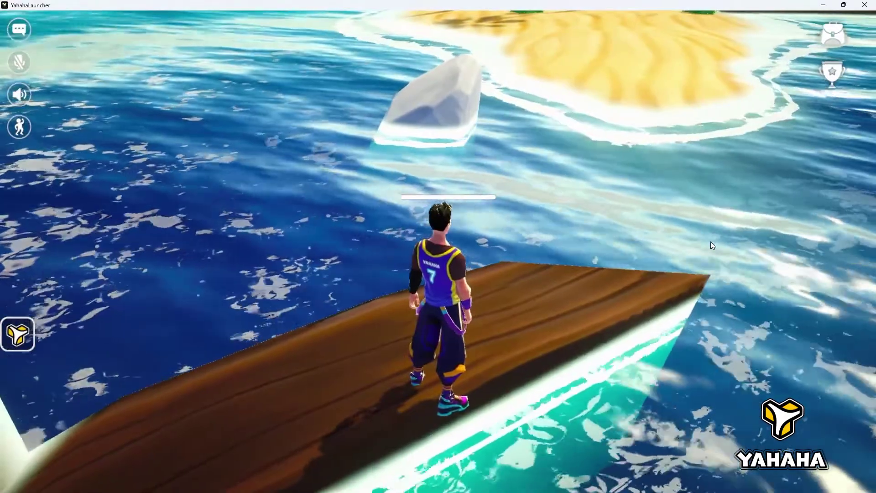
key("w")
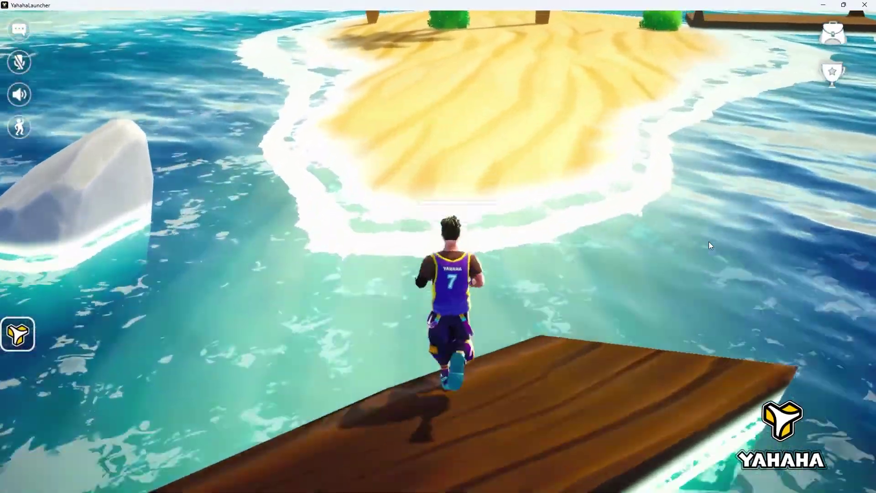
key("w")
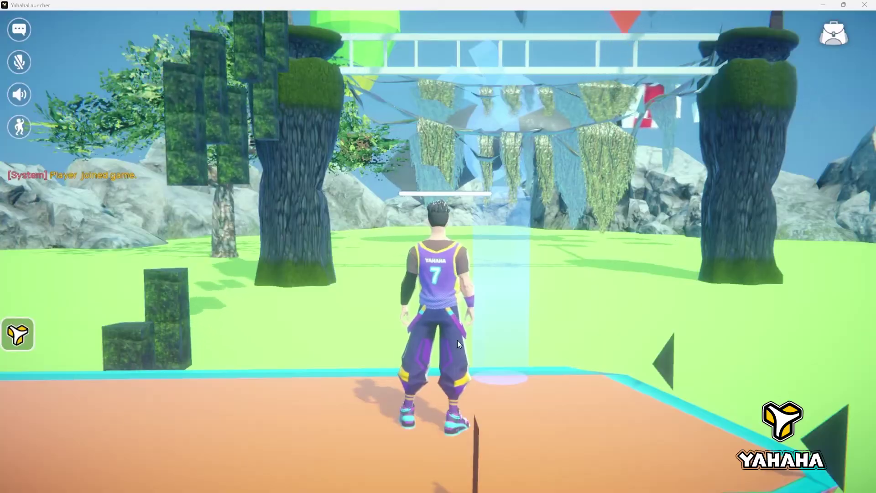
left_click_drag(457, 340, 418, 381)
key("w")
key("w")
key("space")
key("w")
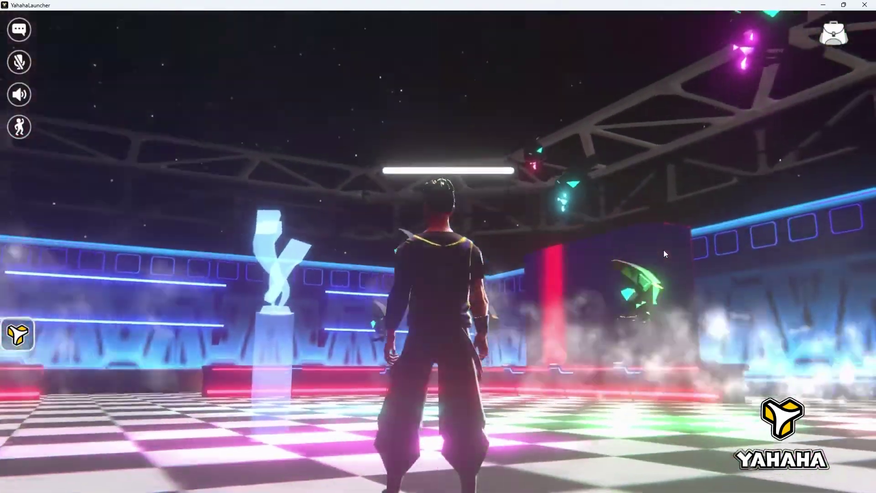
left_click_drag(663, 250, 632, 245)
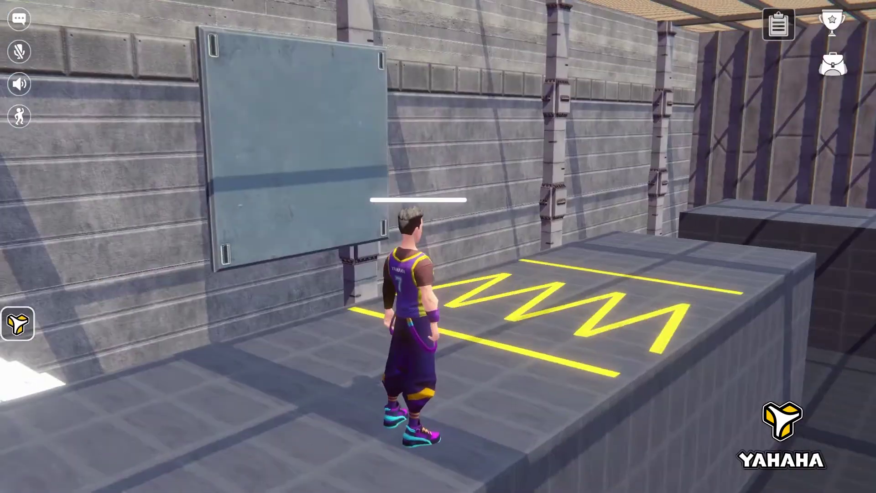
key("w")
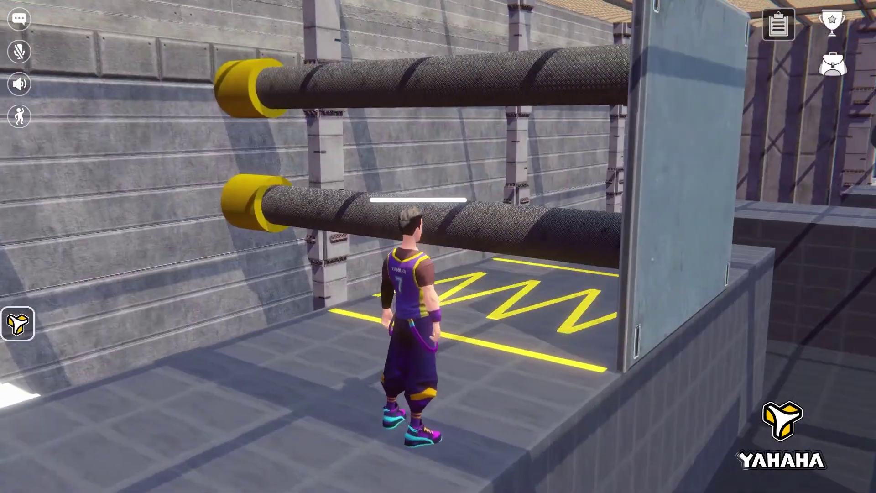
key("w")
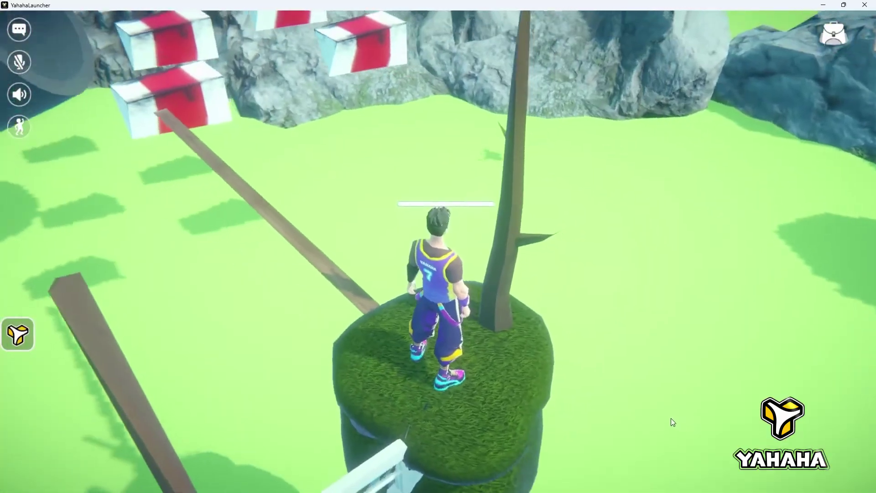
key("w")
left_click_drag(670, 417, 636, 412)
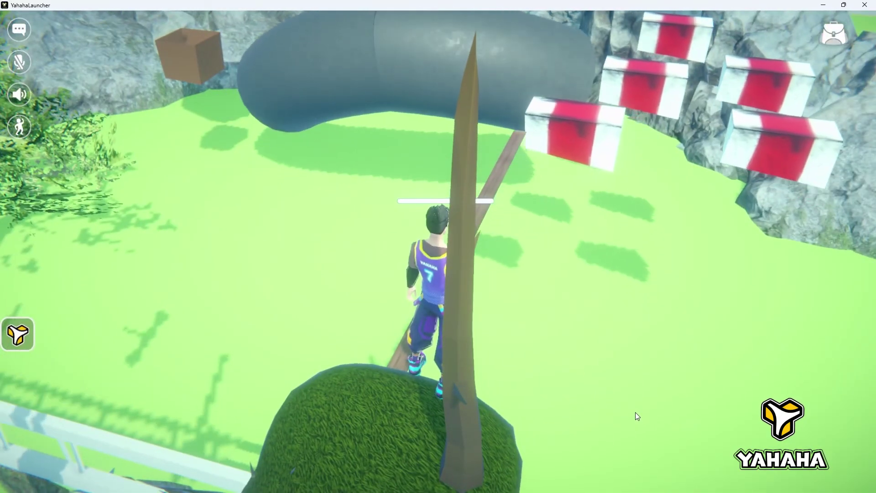
key("w")
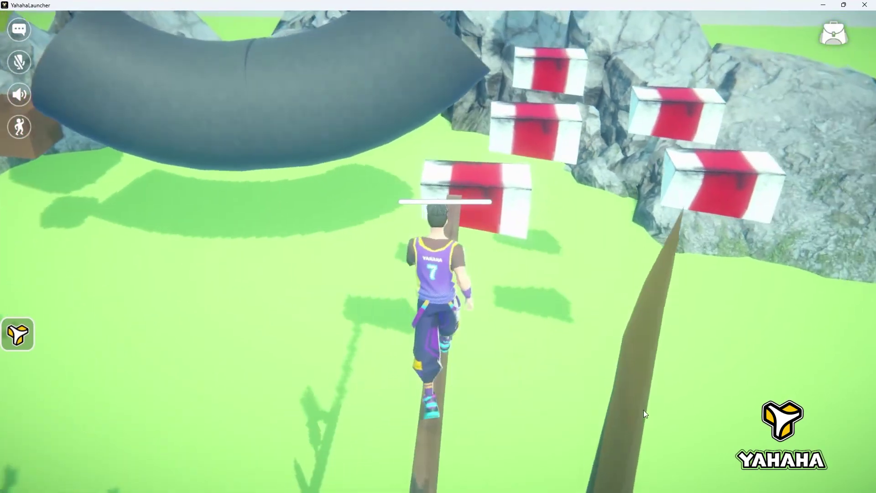